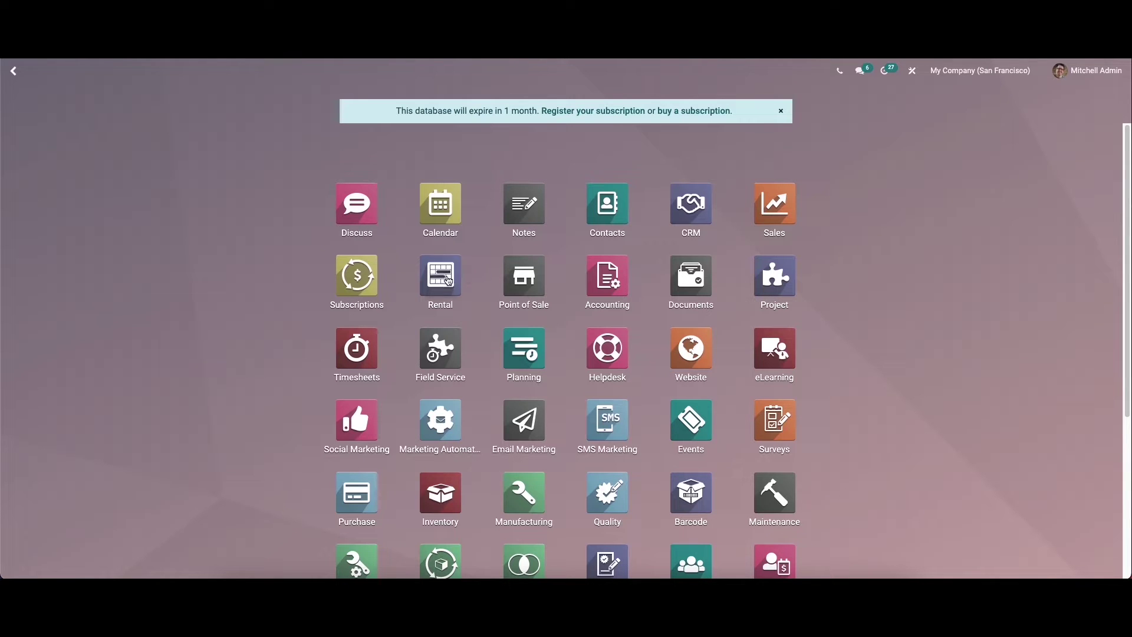
- Open the Rental app and filter orders by Quotation, Confirmed, Picked-up and Returned status, then All
{"action": "left_click", "coordinate": [446, 277]}
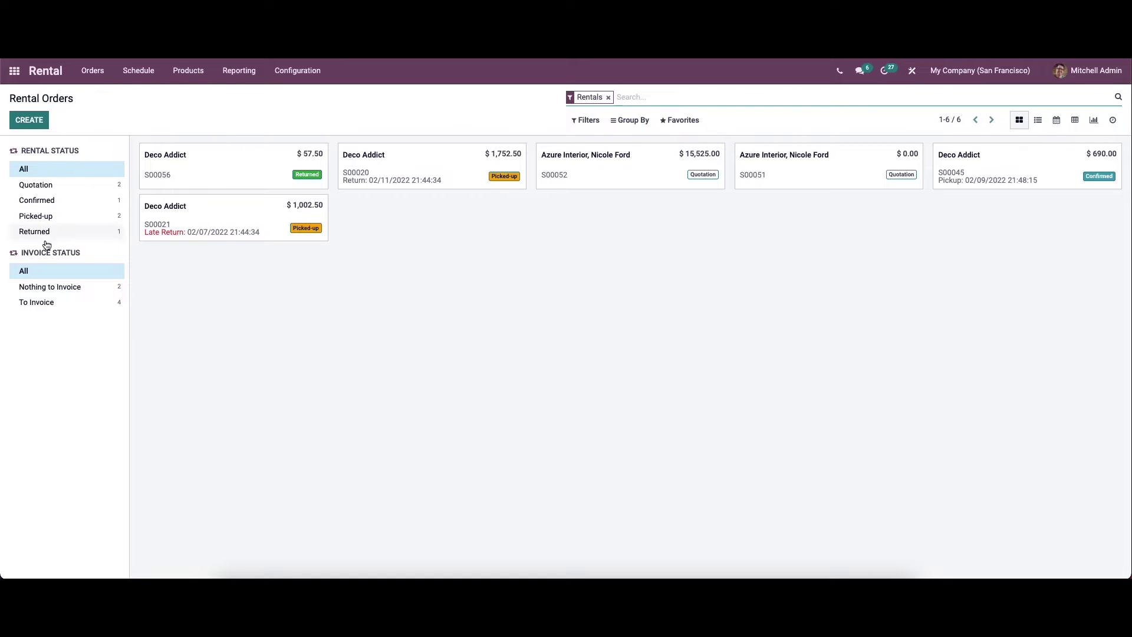
{"action": "left_click", "coordinate": [47, 187]}
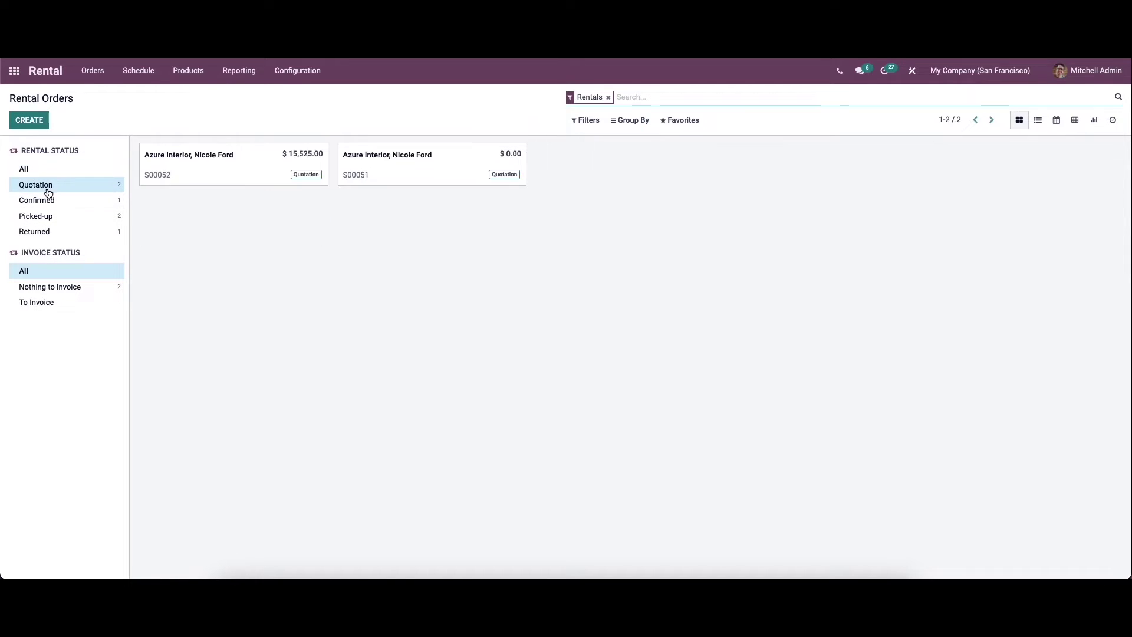
{"action": "left_click", "coordinate": [45, 201]}
{"action": "left_click", "coordinate": [46, 217]}
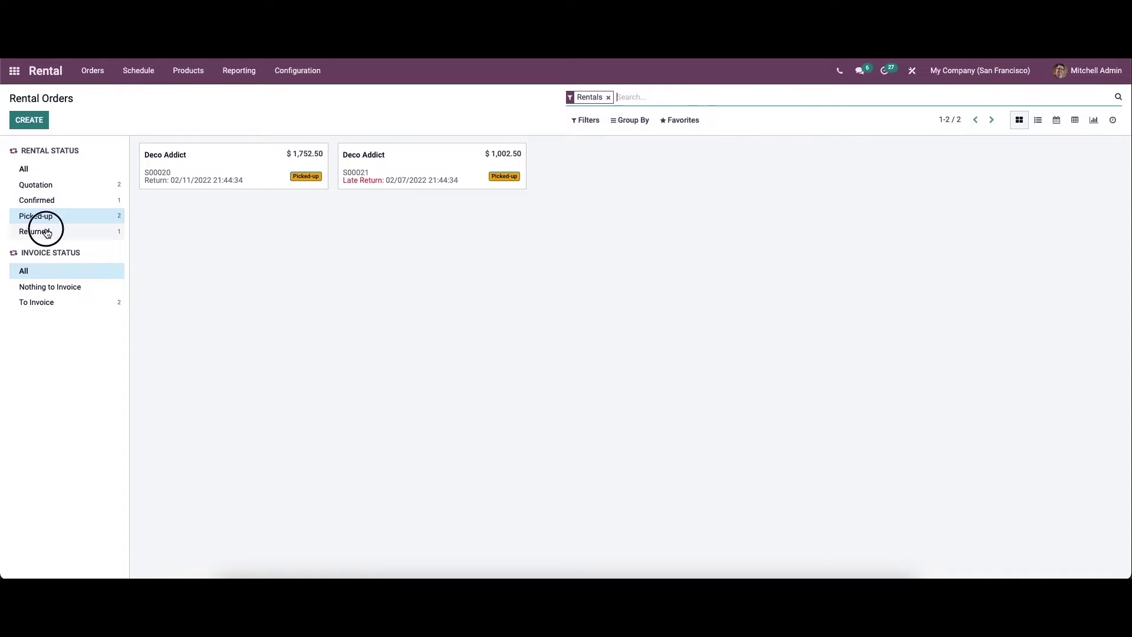
{"action": "left_click", "coordinate": [42, 231]}
{"action": "left_click", "coordinate": [39, 170]}
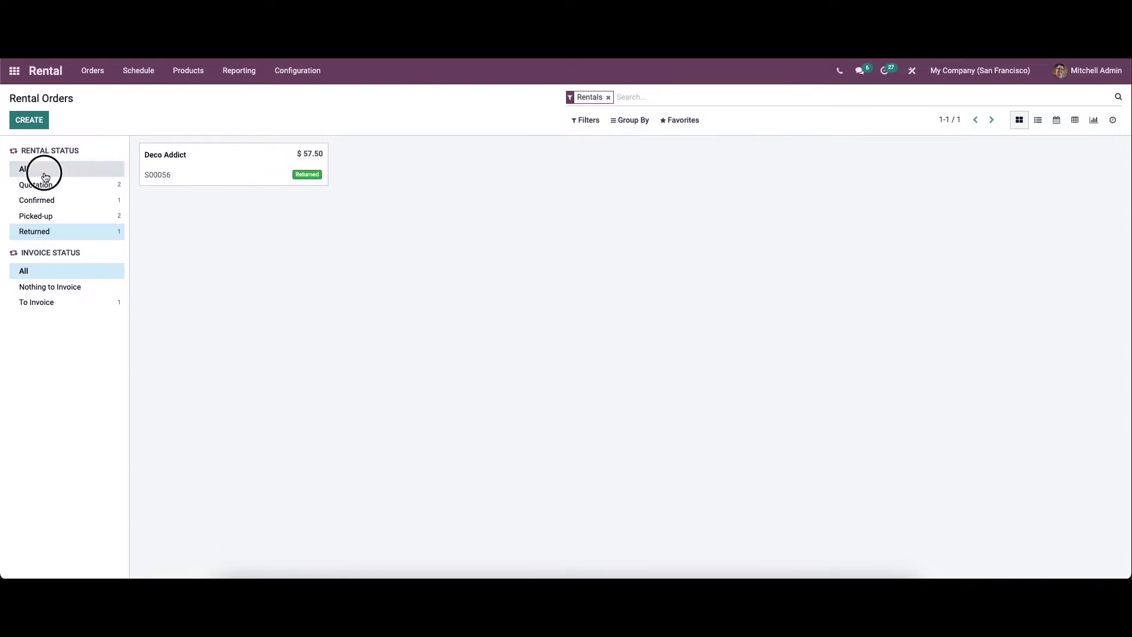
- Filter orders by invoice status Nothing to Invoice, then To Invoice, then back to All
{"action": "left_click", "coordinate": [45, 291]}
{"action": "left_click", "coordinate": [46, 308]}
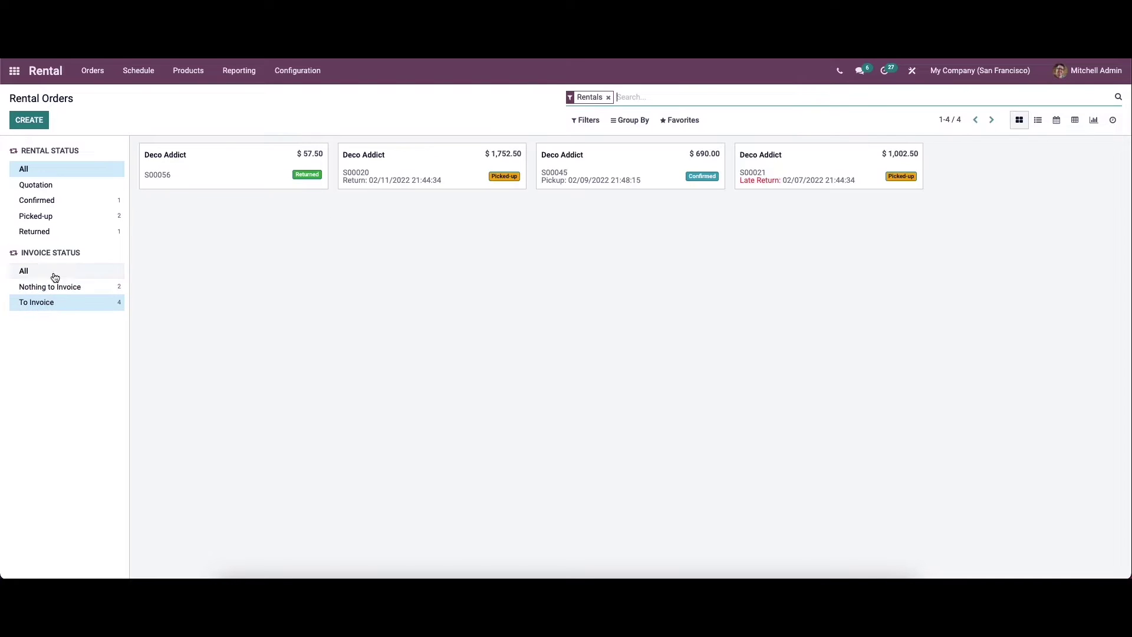
{"action": "left_click", "coordinate": [52, 271]}
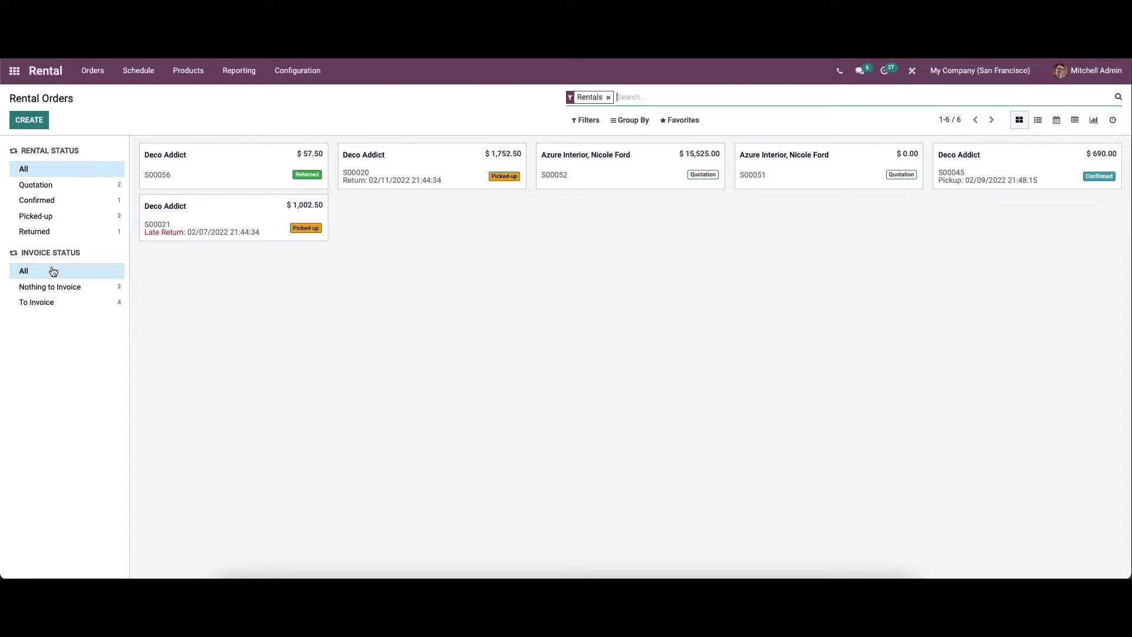
{"action": "left_click", "coordinate": [593, 128]}
{"action": "left_click", "coordinate": [628, 121]}
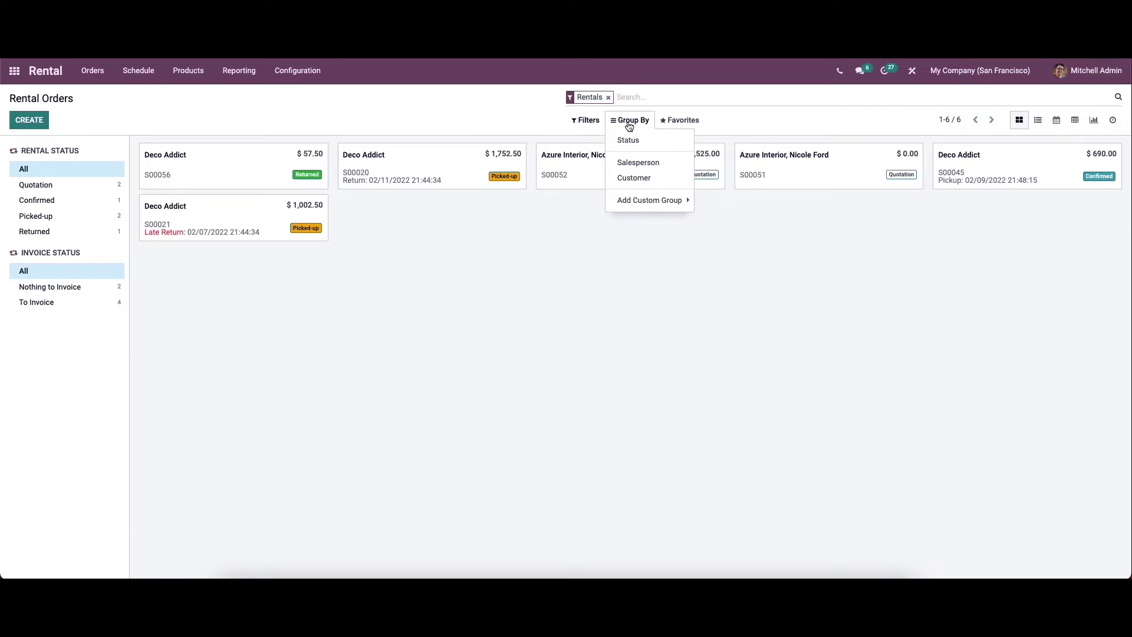
{"action": "left_click", "coordinate": [672, 121]}
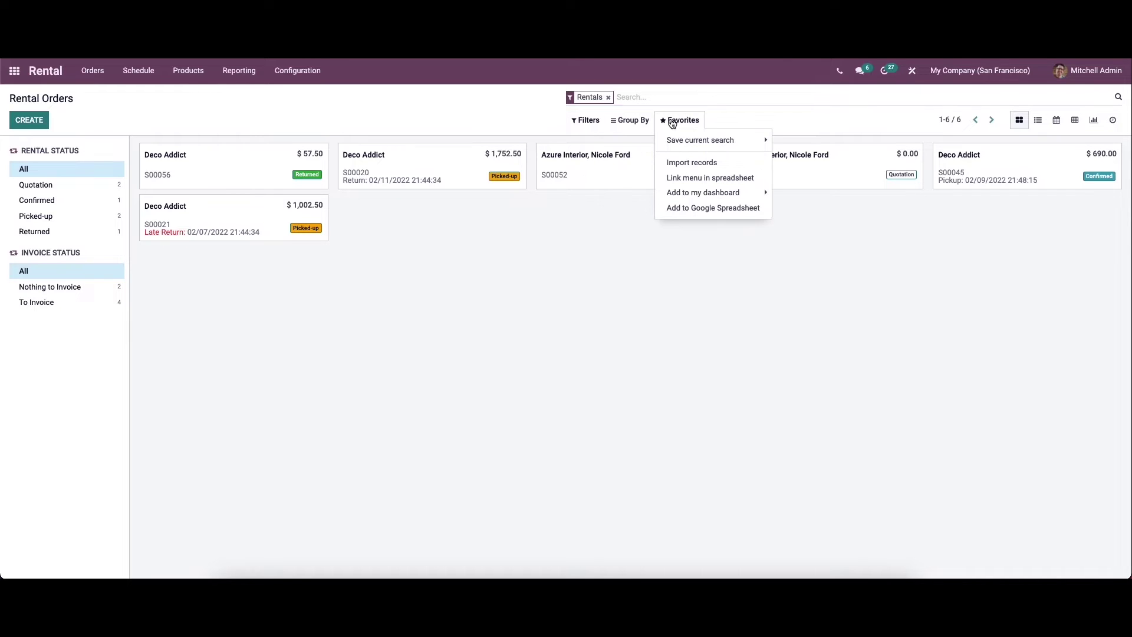
{"action": "left_click", "coordinate": [850, 118]}
{"action": "left_click", "coordinate": [1036, 121]}
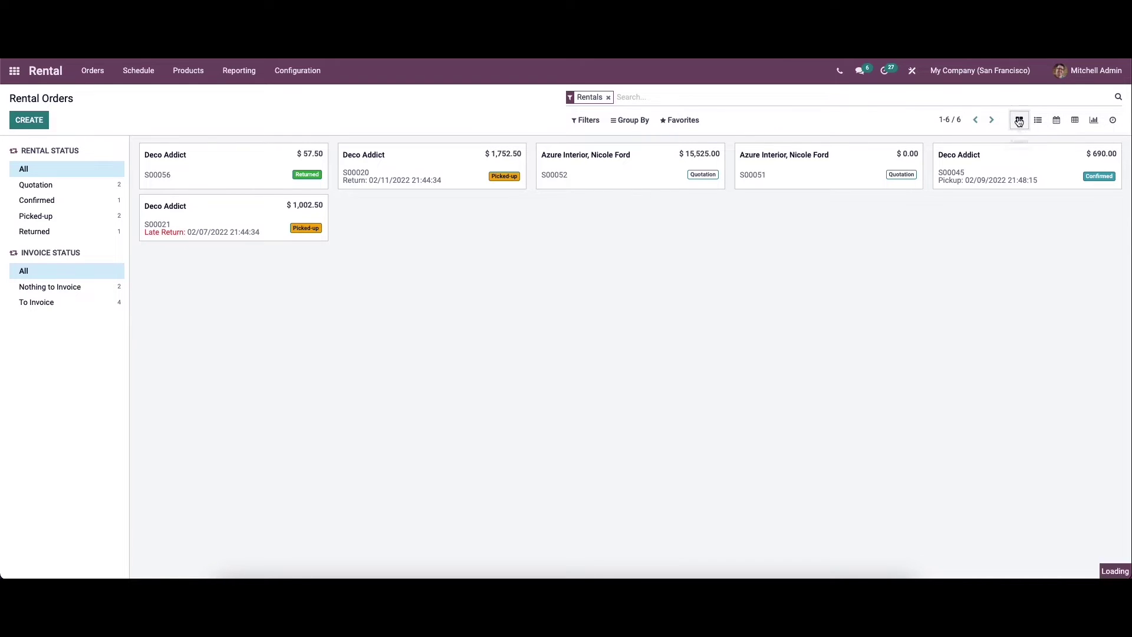
{"action": "left_click", "coordinate": [1056, 120]}
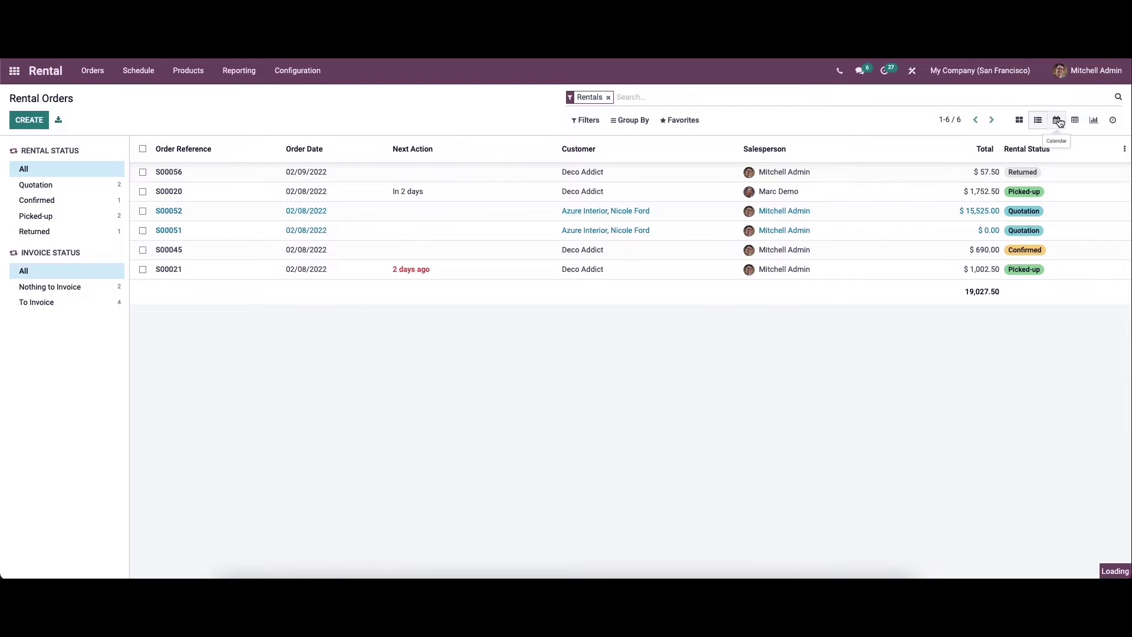
{"action": "left_click", "coordinate": [1075, 120]}
{"action": "left_click", "coordinate": [1093, 120]}
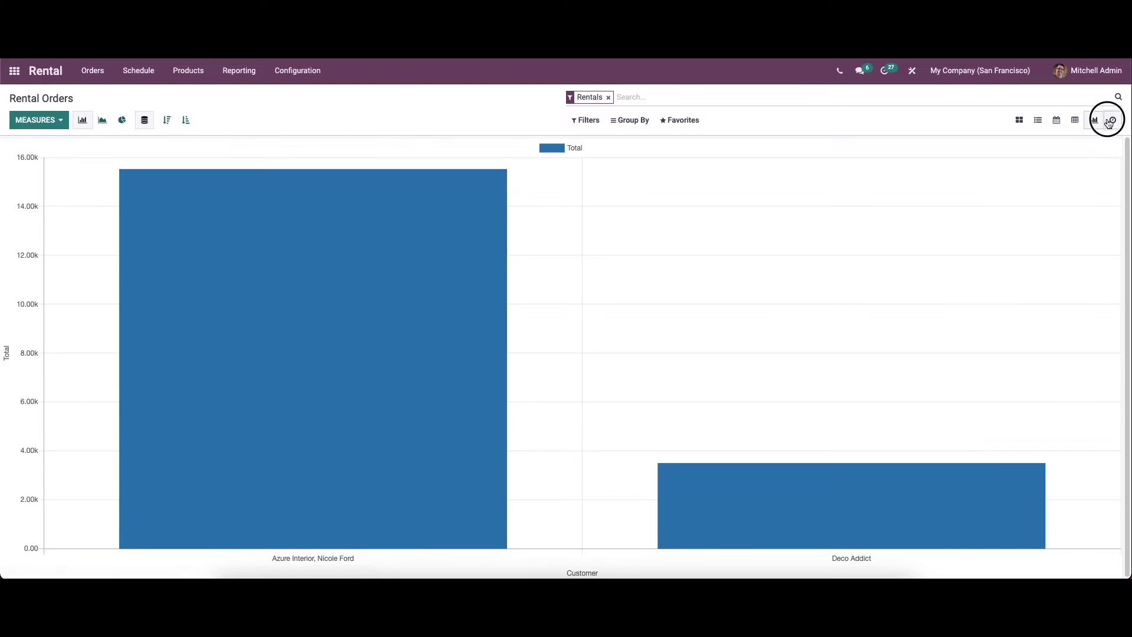
{"action": "left_click", "coordinate": [1112, 120]}
{"action": "left_click", "coordinate": [1021, 122]}
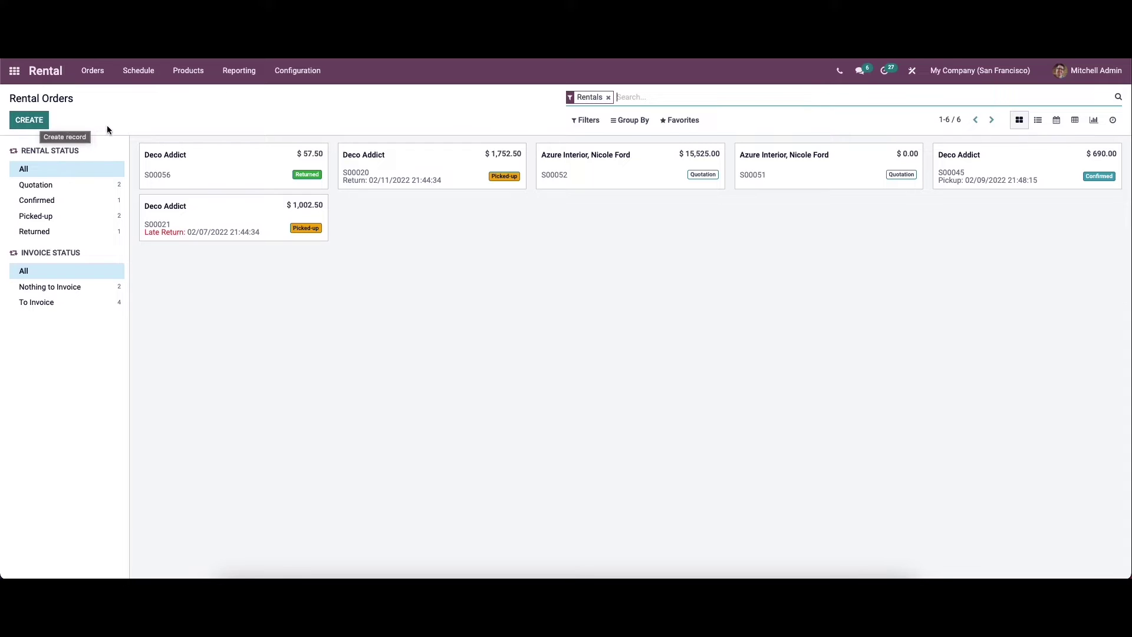
- Open the Rental settings and review padding time, delay costs and digital documents
{"action": "left_click", "coordinate": [302, 74]}
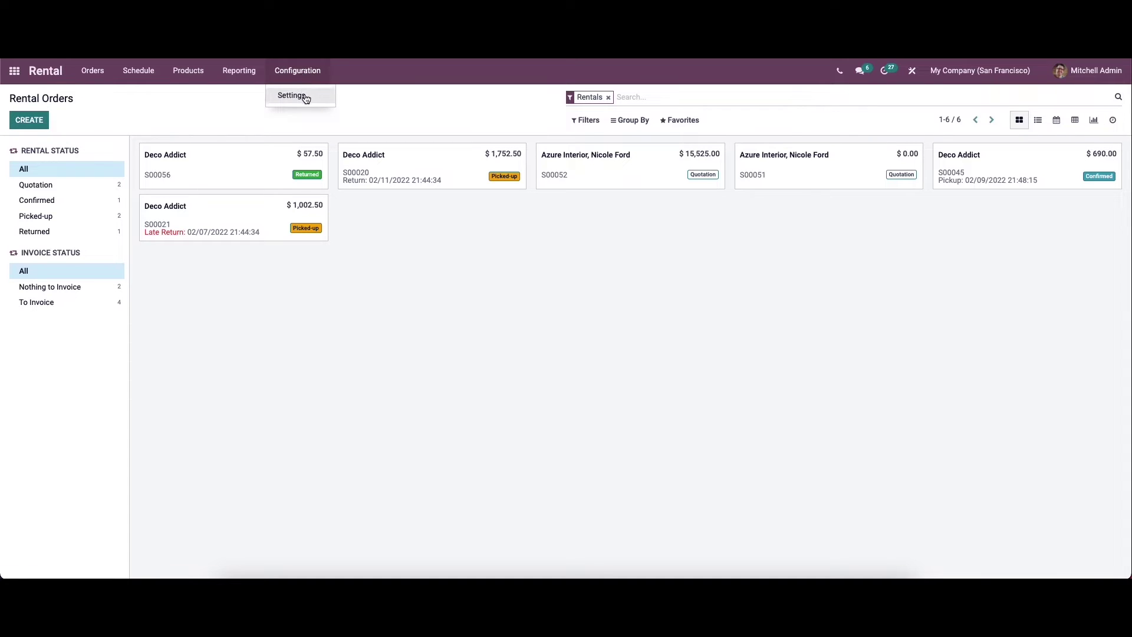
{"action": "left_click", "coordinate": [303, 96]}
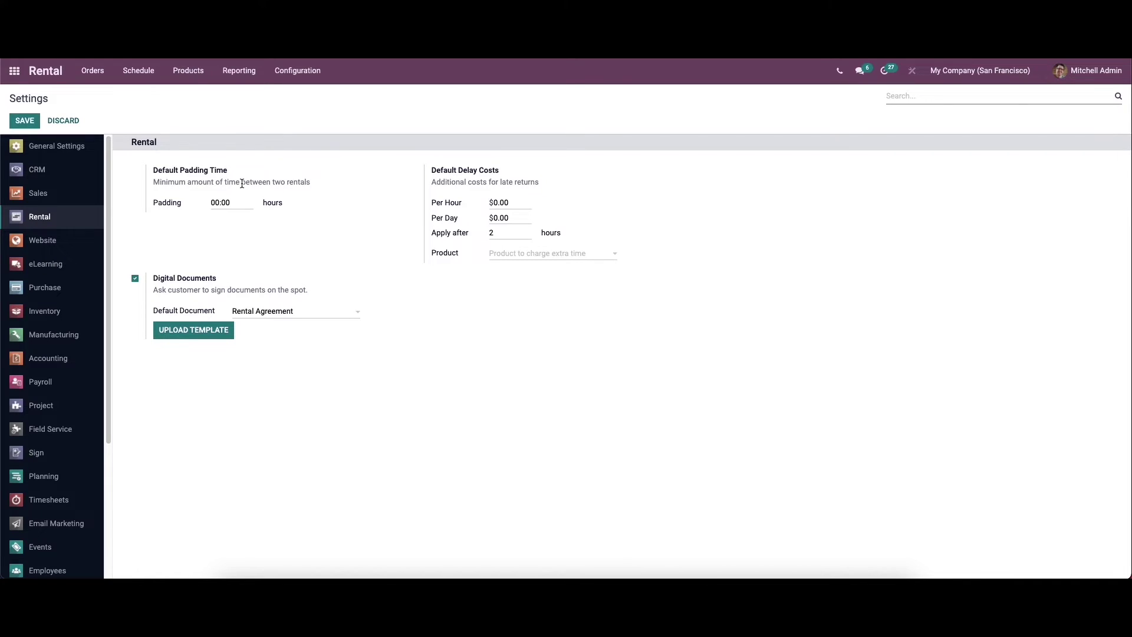
{"action": "mouse_move", "coordinate": [189, 211]}
{"action": "mouse_move", "coordinate": [487, 181]}
- Browse the extra-time Product dropdown without choosing, then go to the rentable Products list
{"action": "left_click", "coordinate": [515, 254]}
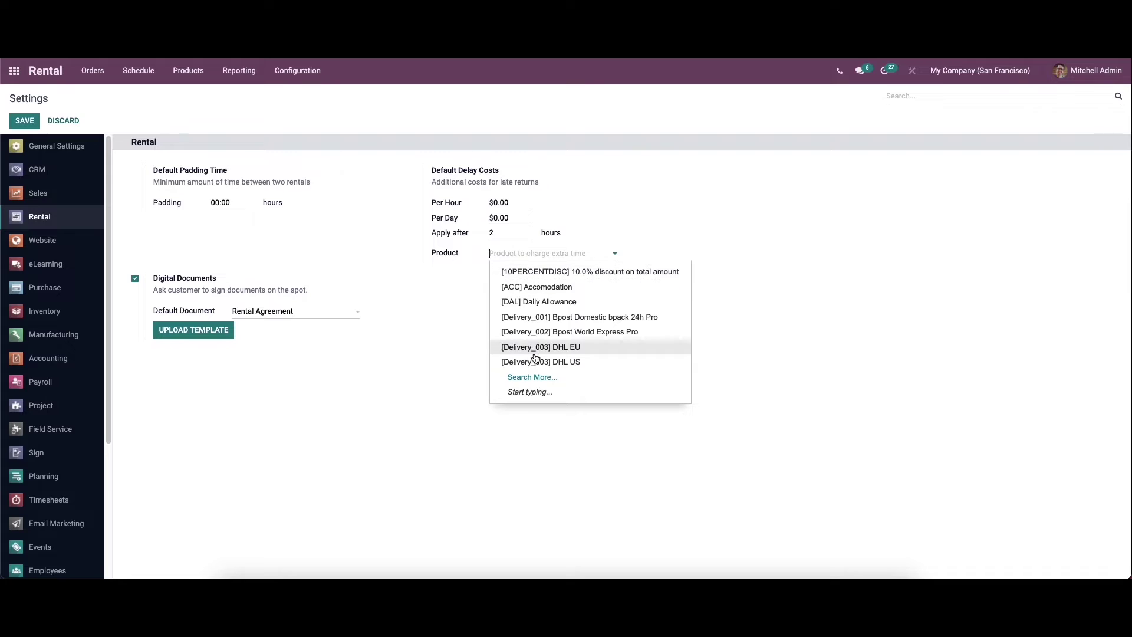
{"action": "left_click", "coordinate": [543, 255]}
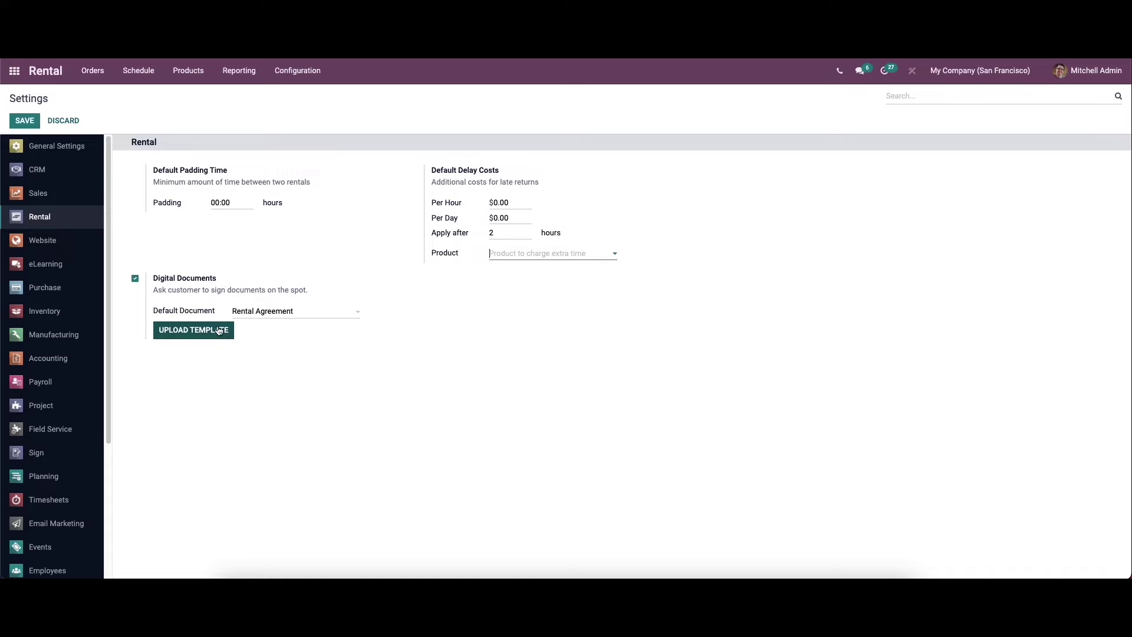
{"action": "left_click", "coordinate": [185, 72]}
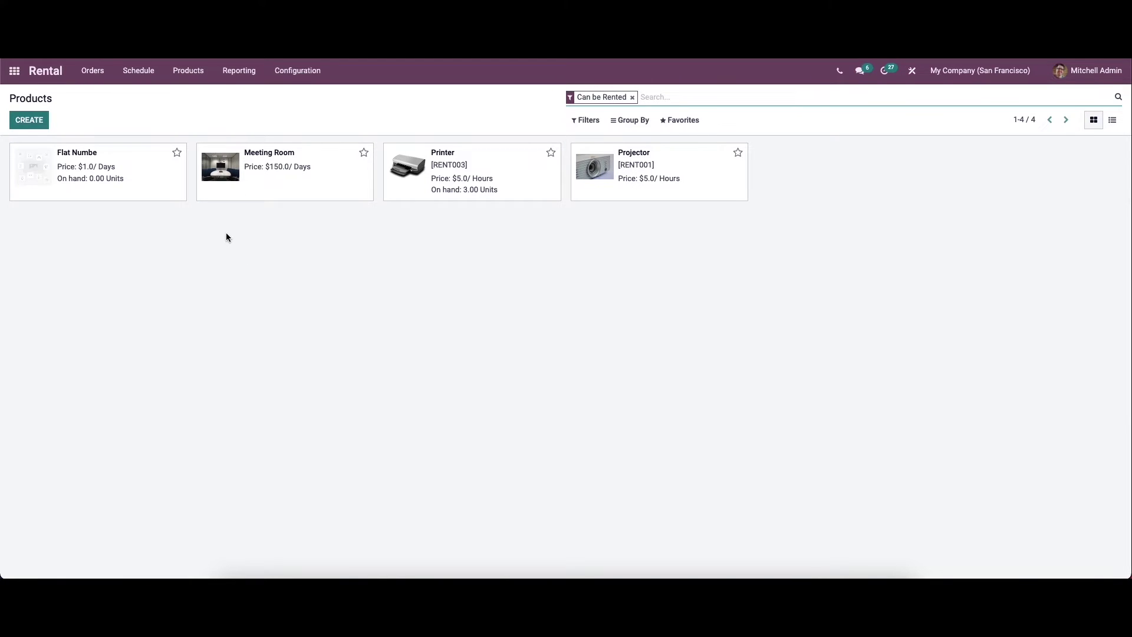
- Open the Meeting Room card from the products kanban
{"action": "left_click", "coordinate": [276, 172]}
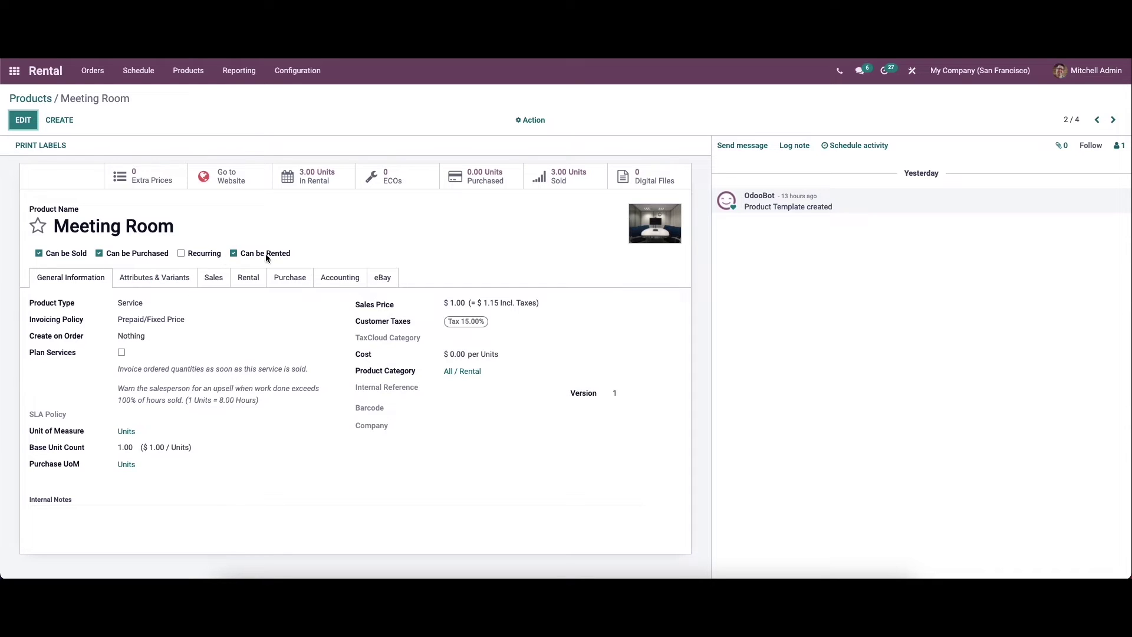
- Show Meeting Room rental prices: $150/1 day, $900/7 days, $1,750/14 days; discard the blank row
{"action": "mouse_move", "coordinate": [257, 255]}
{"action": "left_click", "coordinate": [249, 280]}
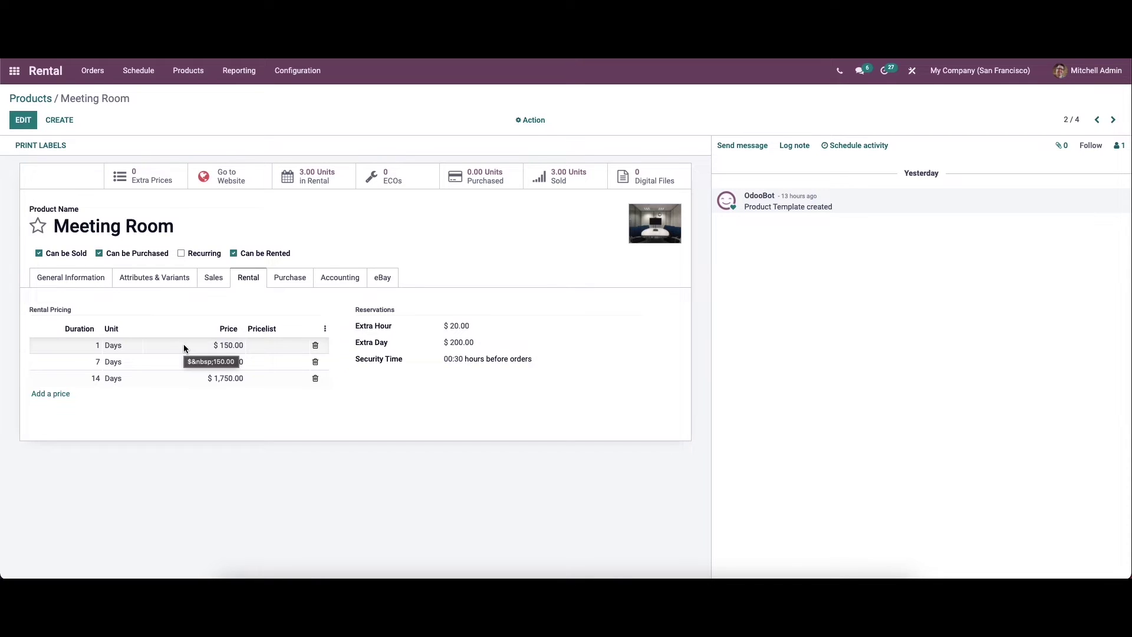
{"action": "left_click", "coordinate": [51, 393]}
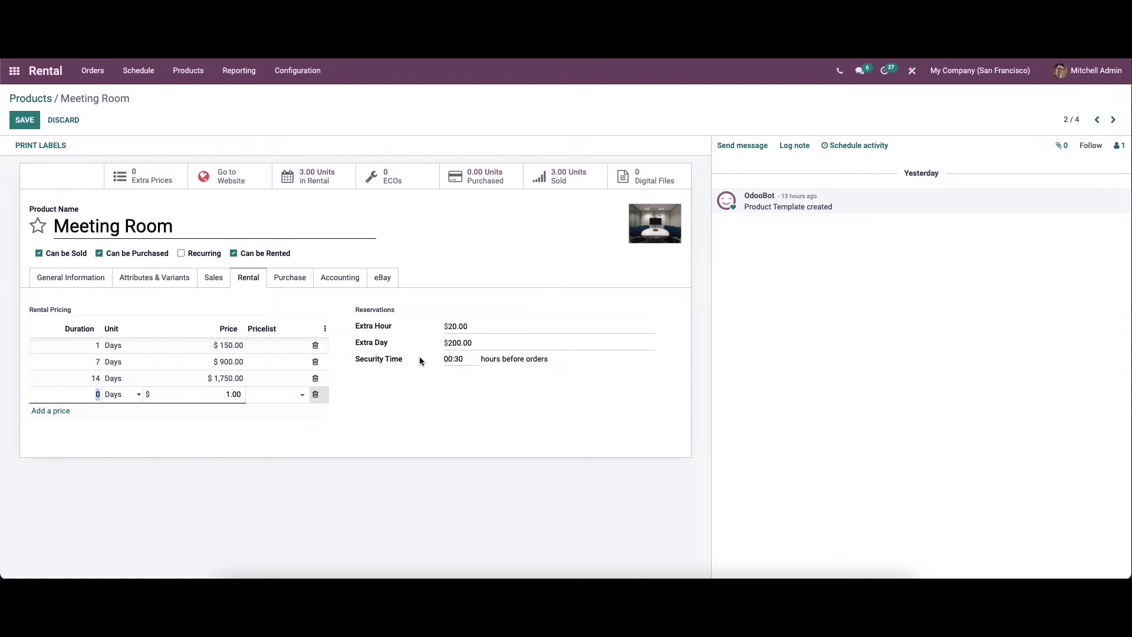
{"action": "left_click", "coordinate": [63, 121]}
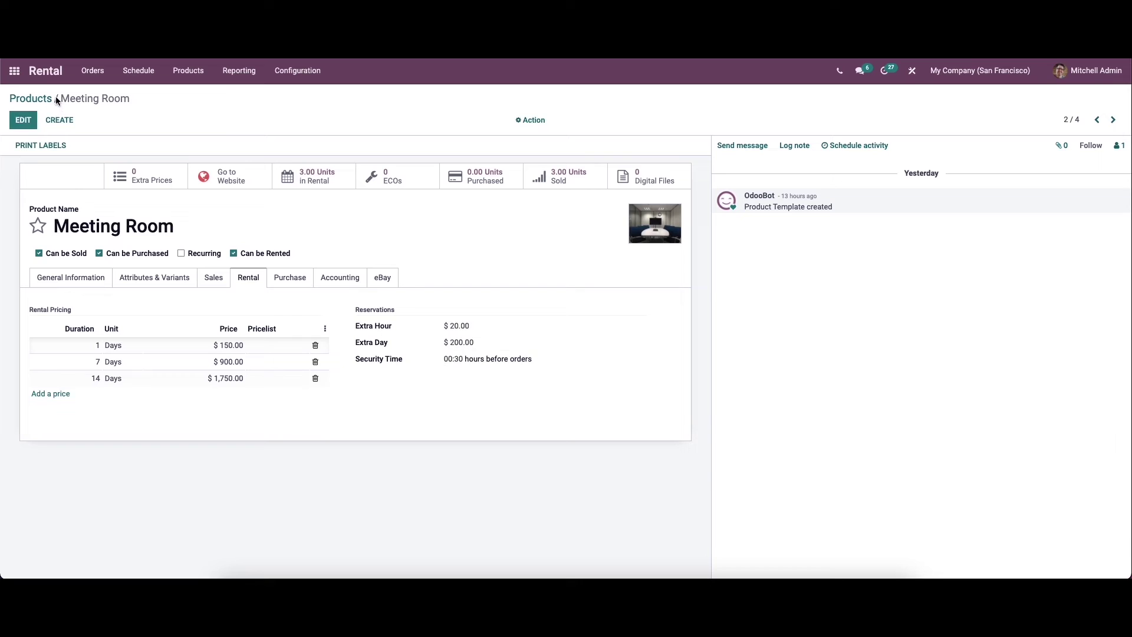
- Go back to the rentable products, then open Orders > Orders to list all rental orders
{"action": "left_click", "coordinate": [40, 102]}
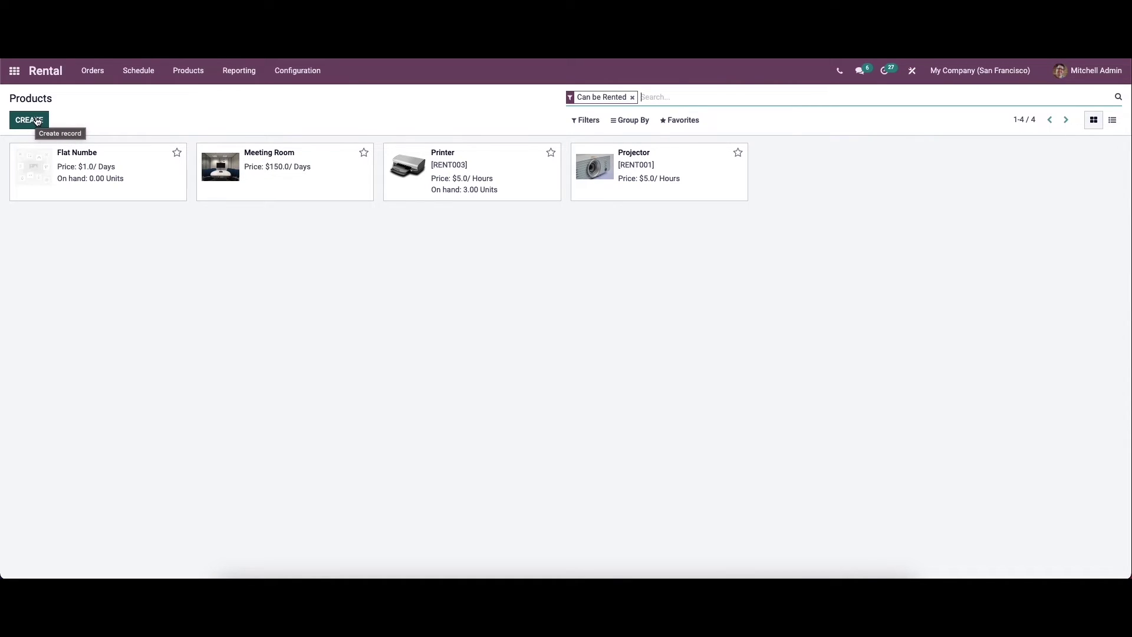
{"action": "left_click", "coordinate": [93, 75]}
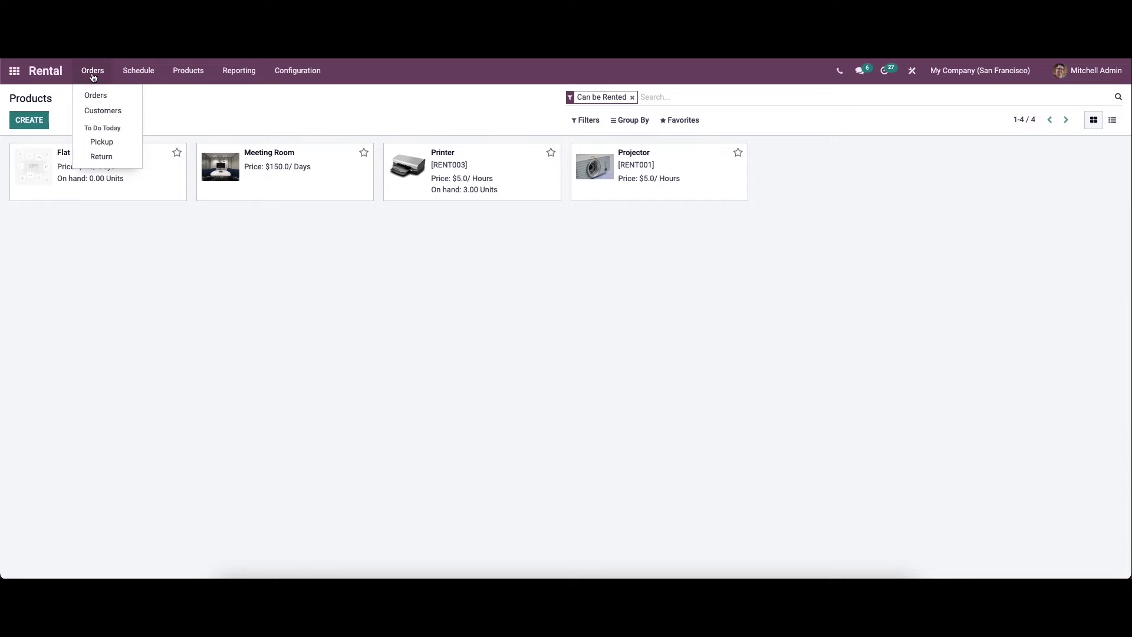
{"action": "left_click", "coordinate": [101, 96]}
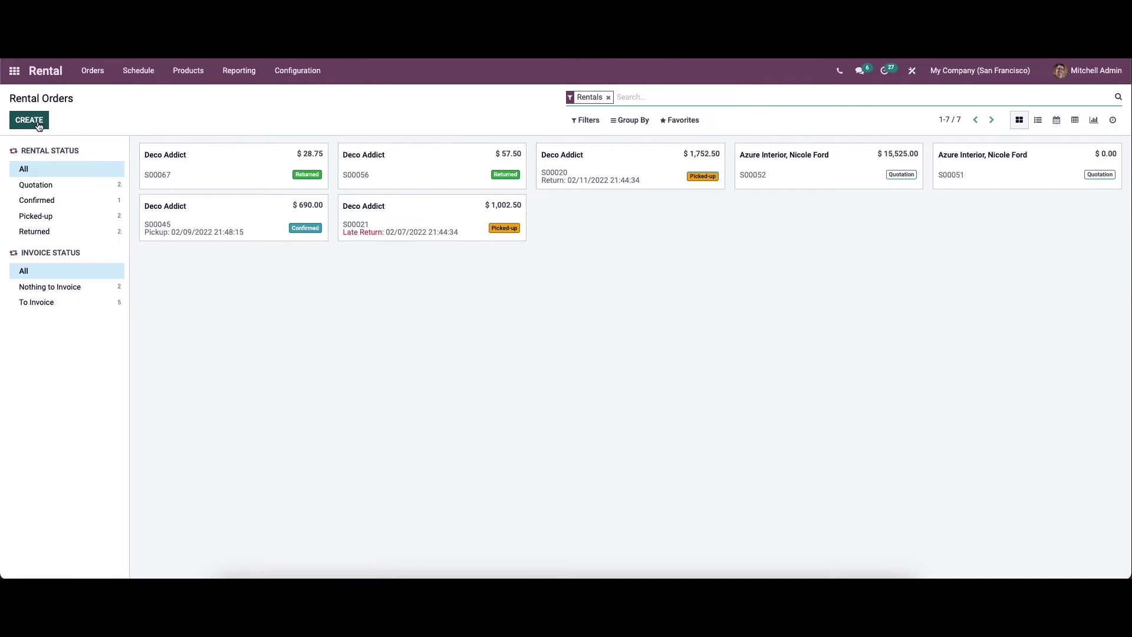
- Create a new rental quotation with Deco Addict as the customer
{"action": "left_click", "coordinate": [38, 125]}
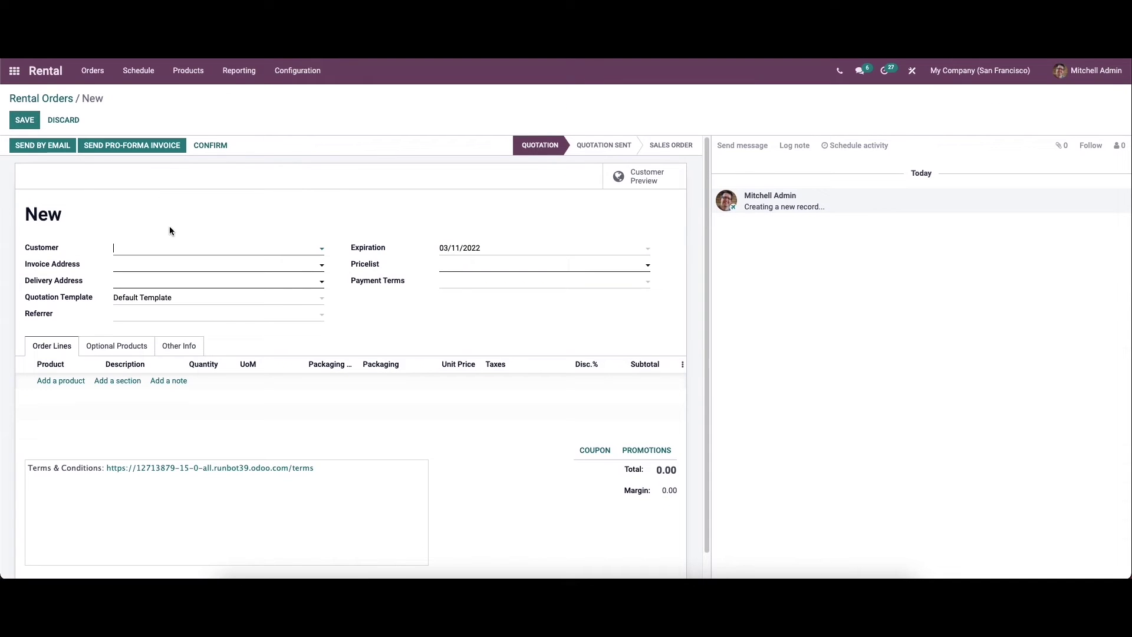
{"action": "left_click", "coordinate": [148, 247]}
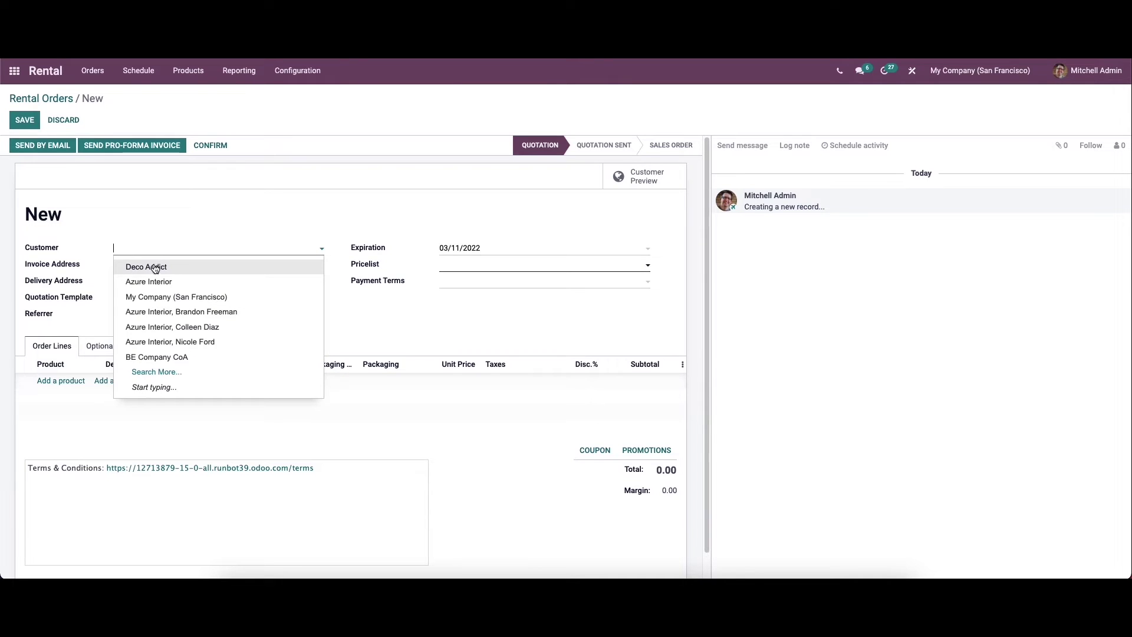
{"action": "left_click", "coordinate": [148, 267]}
{"action": "scroll", "coordinate": [155, 271], "scroll_direction": "down", "scroll_amount": 2}
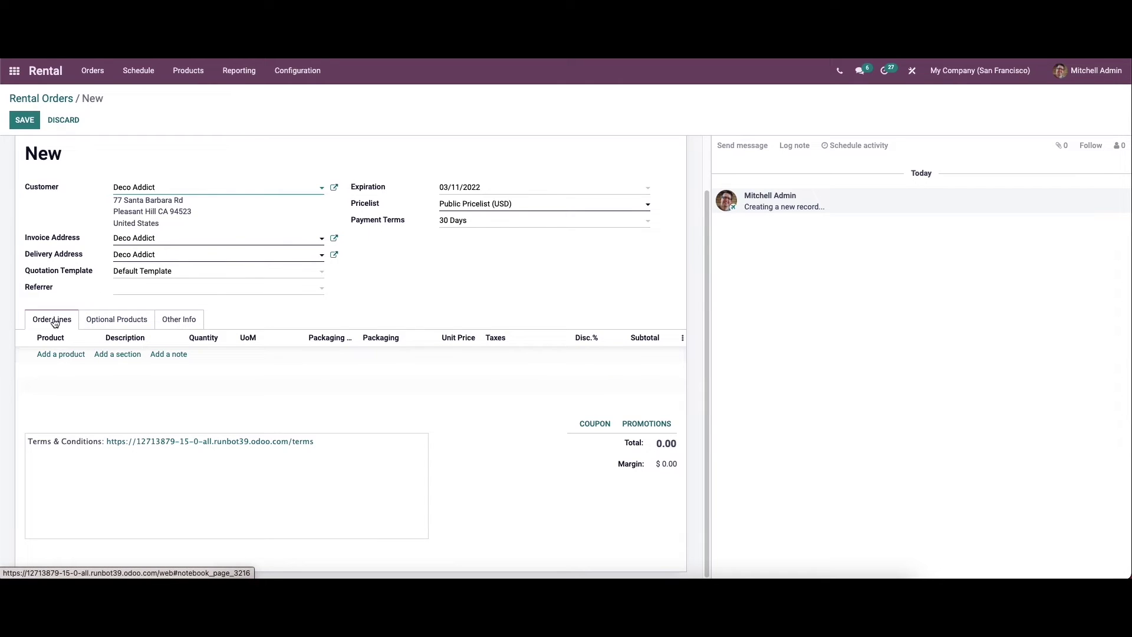
- Add the [RENT001] Projector (Rental) product line, searching for 'pro'
{"action": "left_click", "coordinate": [63, 355]}
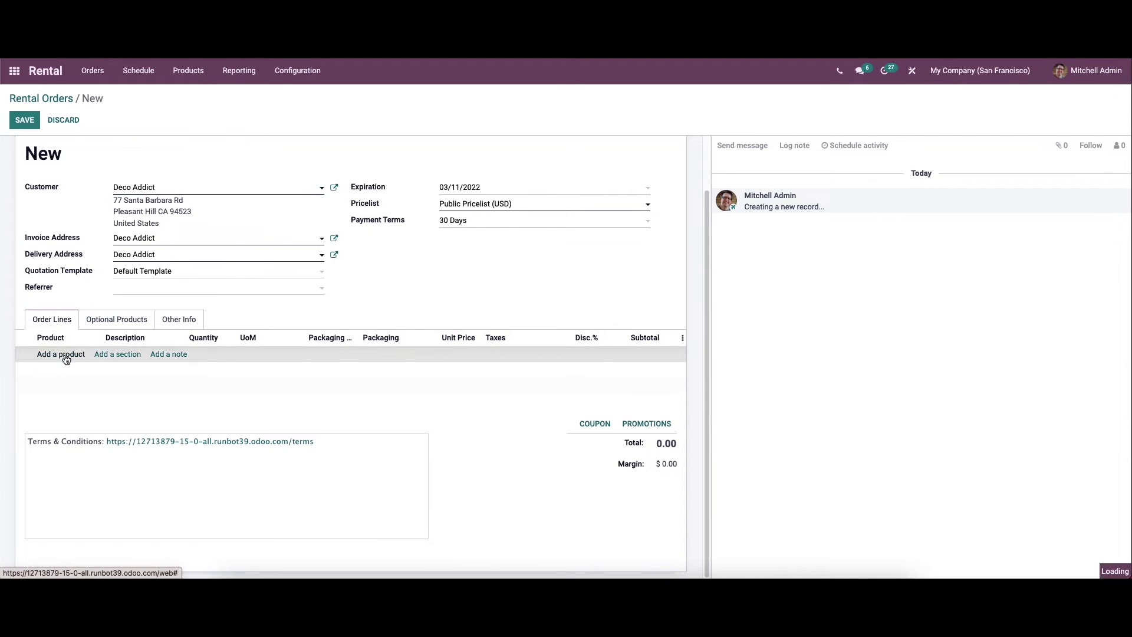
{"action": "type", "text": "pro"}
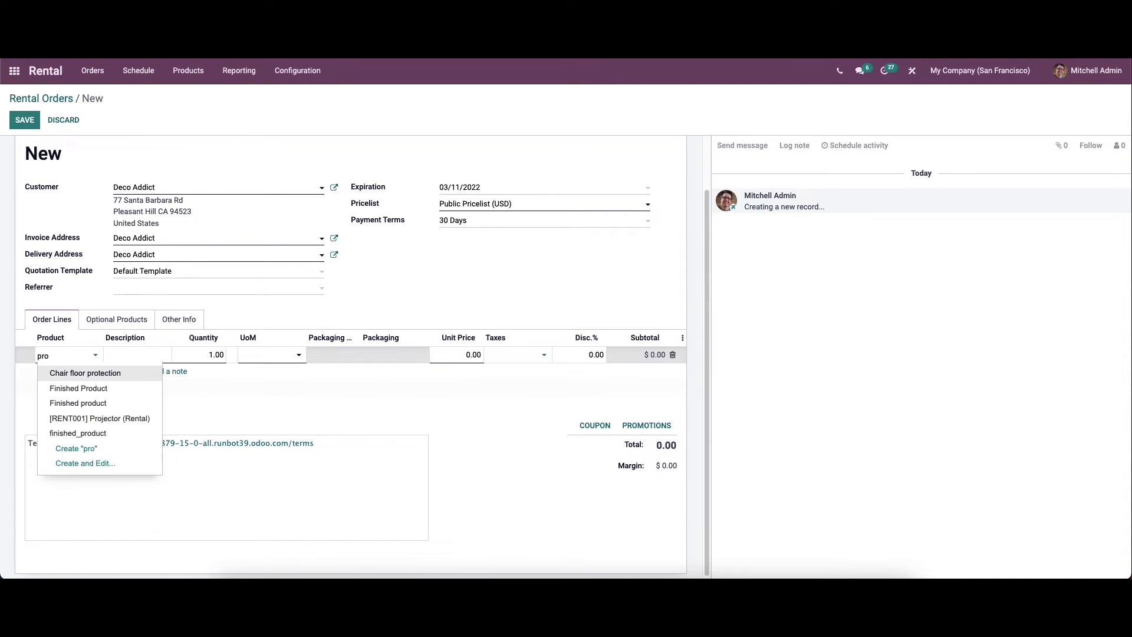
{"action": "left_click", "coordinate": [113, 418]}
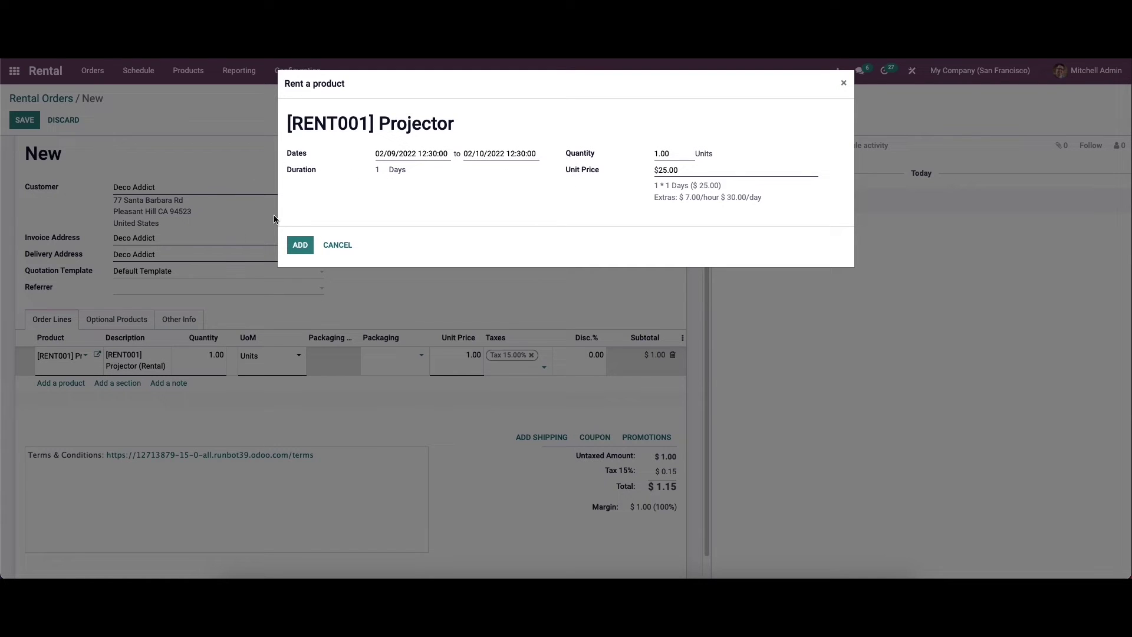
- Add the one-day Projector rental at $25.00 and save quotation S00070 totalling $28.75
{"action": "left_click", "coordinate": [302, 245]}
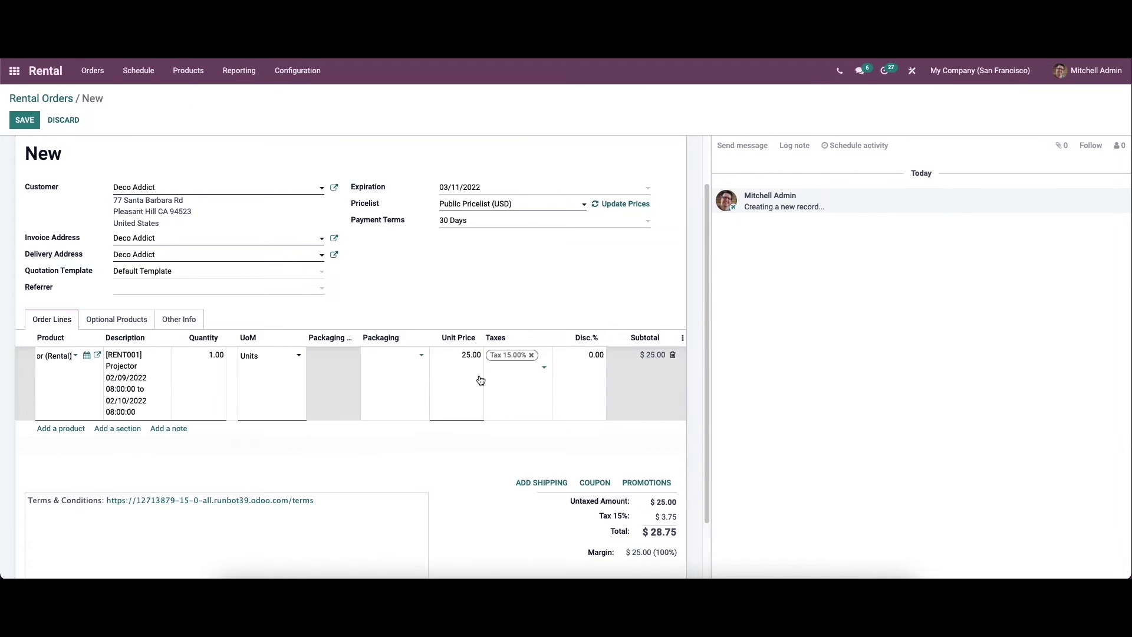
{"action": "scroll", "coordinate": [648, 394], "scroll_direction": "down", "scroll_amount": 1}
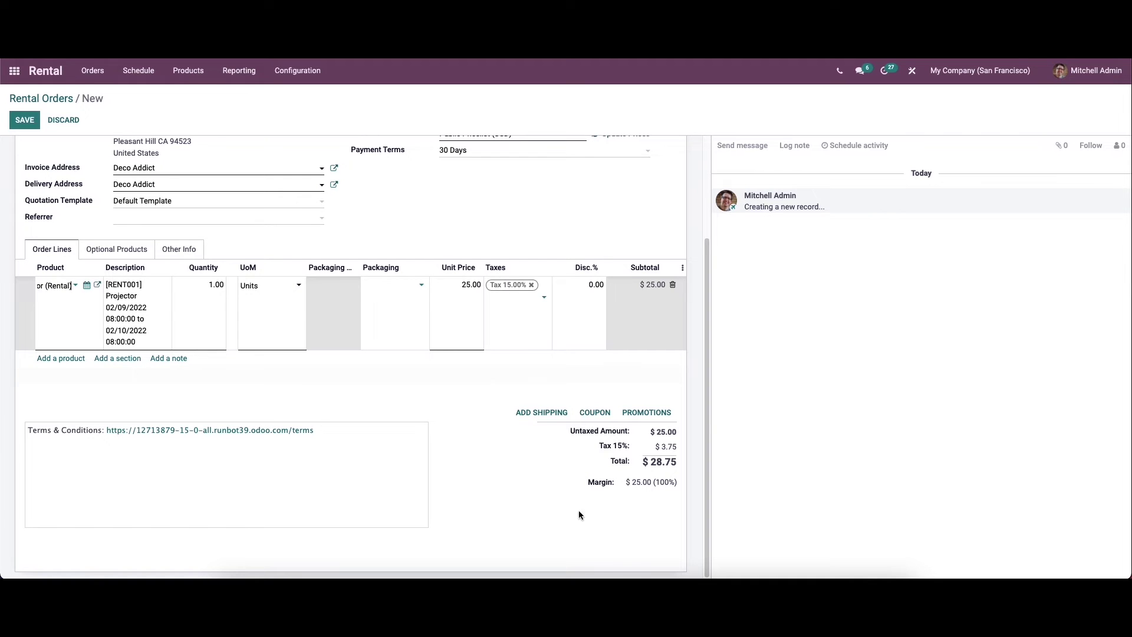
{"action": "scroll", "coordinate": [581, 449], "scroll_direction": "up", "scroll_amount": 2}
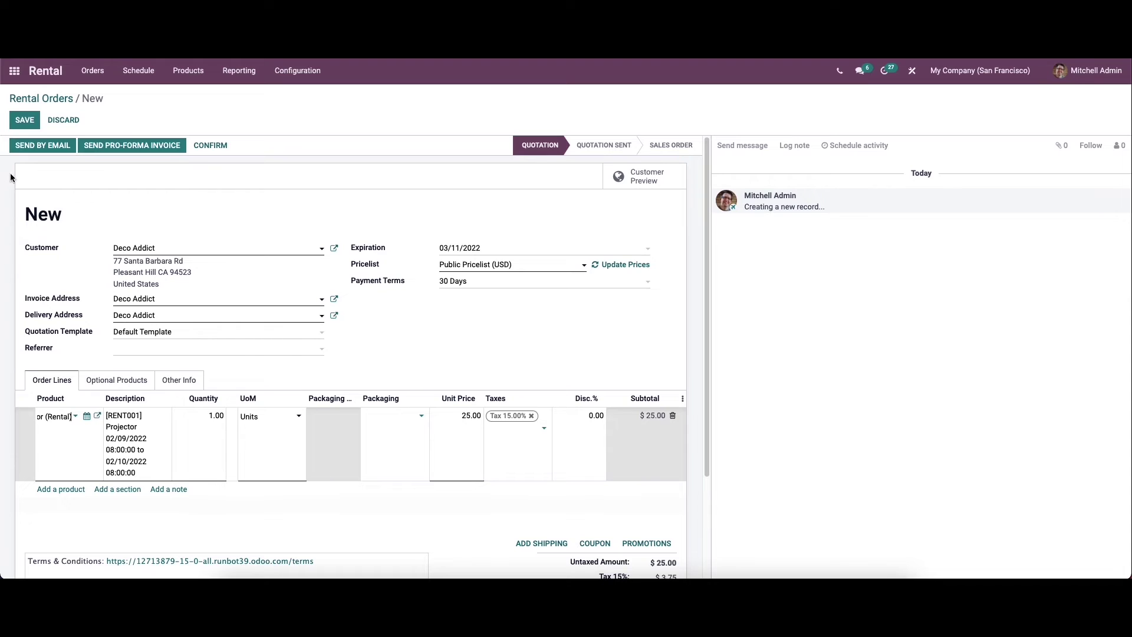
{"action": "left_click", "coordinate": [24, 122]}
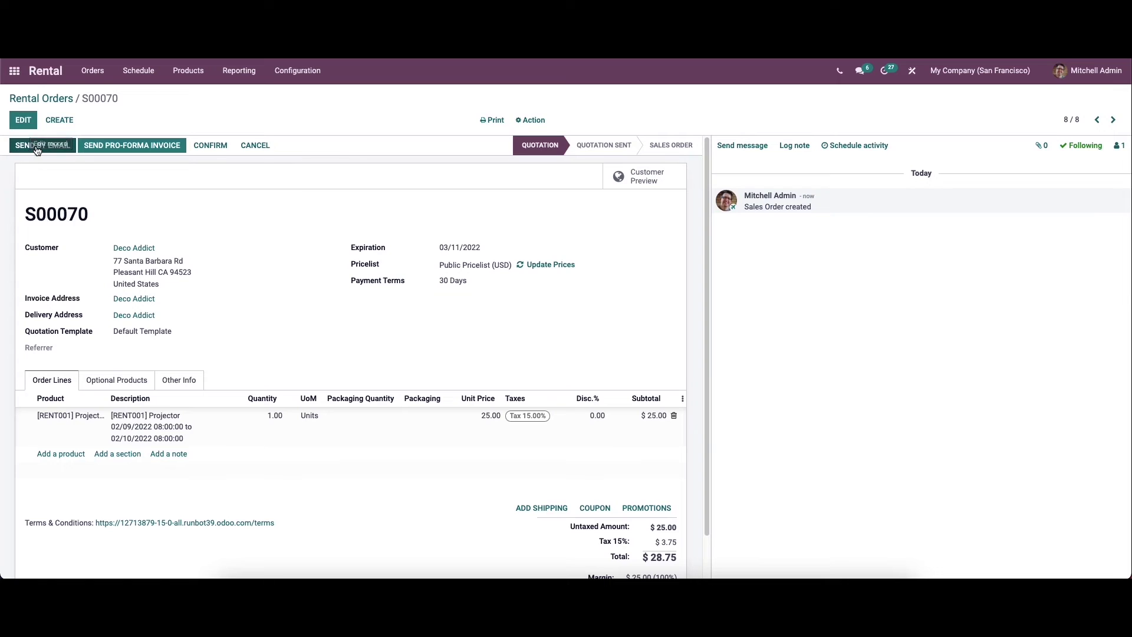
- Email quotation S00070 with its PDF to Deco Addict and confirm it as a rental order
{"action": "left_click", "coordinate": [36, 147]}
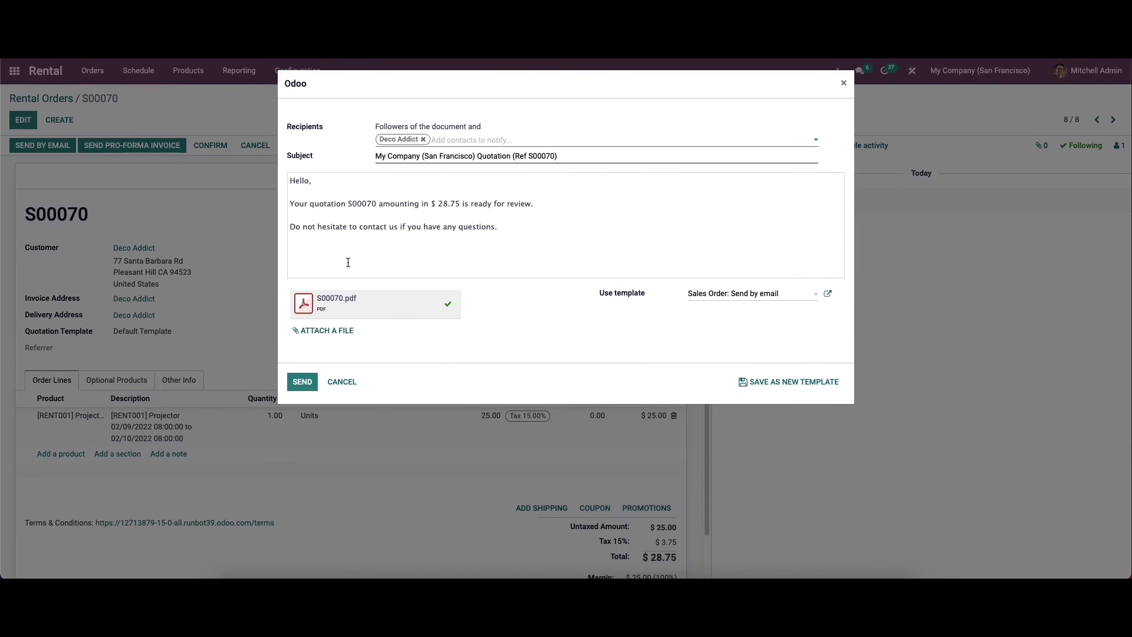
{"action": "left_click", "coordinate": [288, 384]}
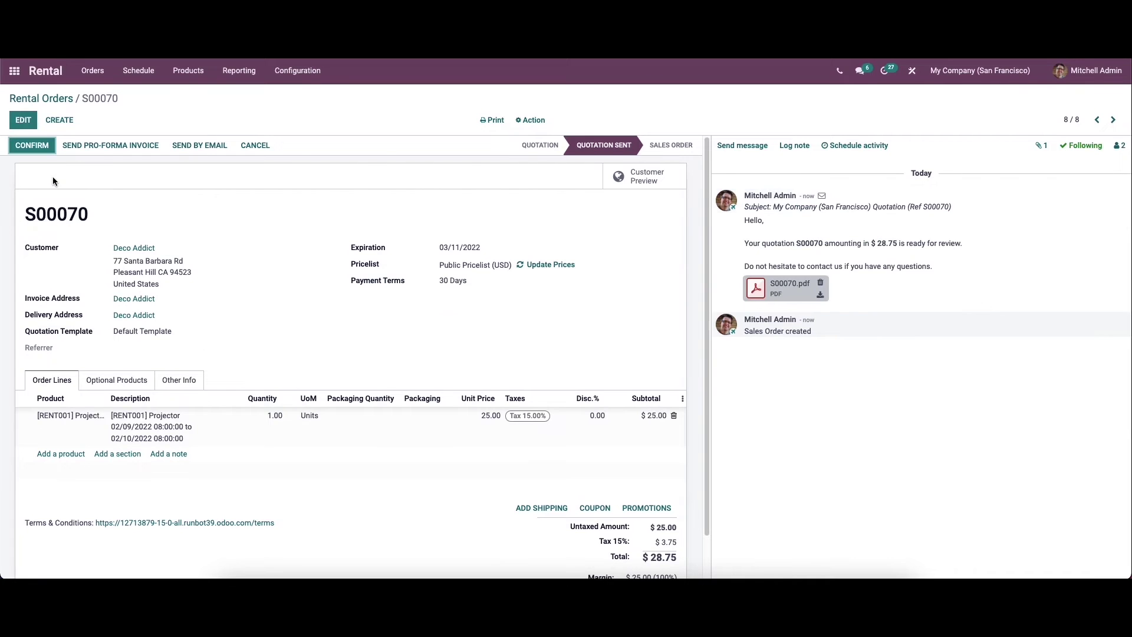
{"action": "left_click", "coordinate": [37, 147]}
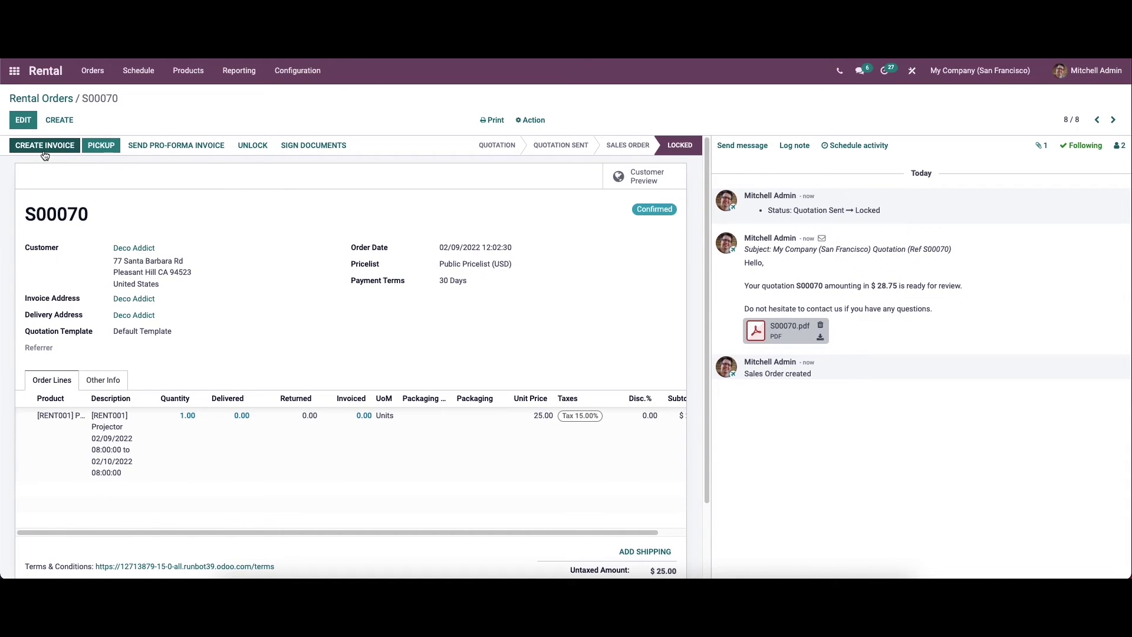
- Validate the projector pickup for order S00070
{"action": "left_click", "coordinate": [116, 145]}
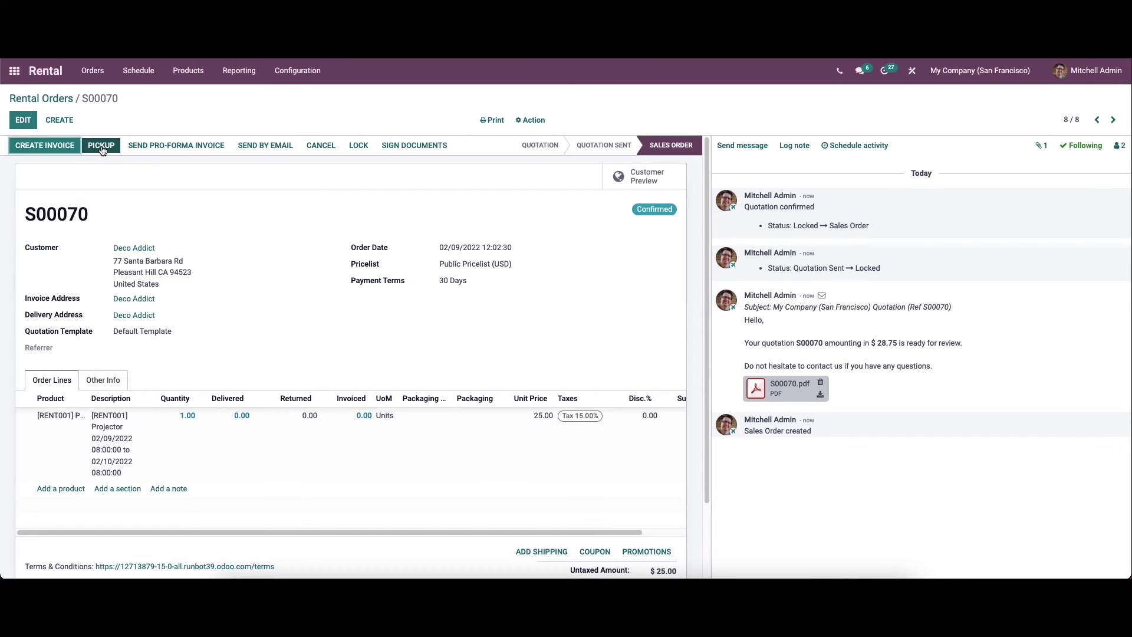
{"action": "left_click", "coordinate": [101, 146]}
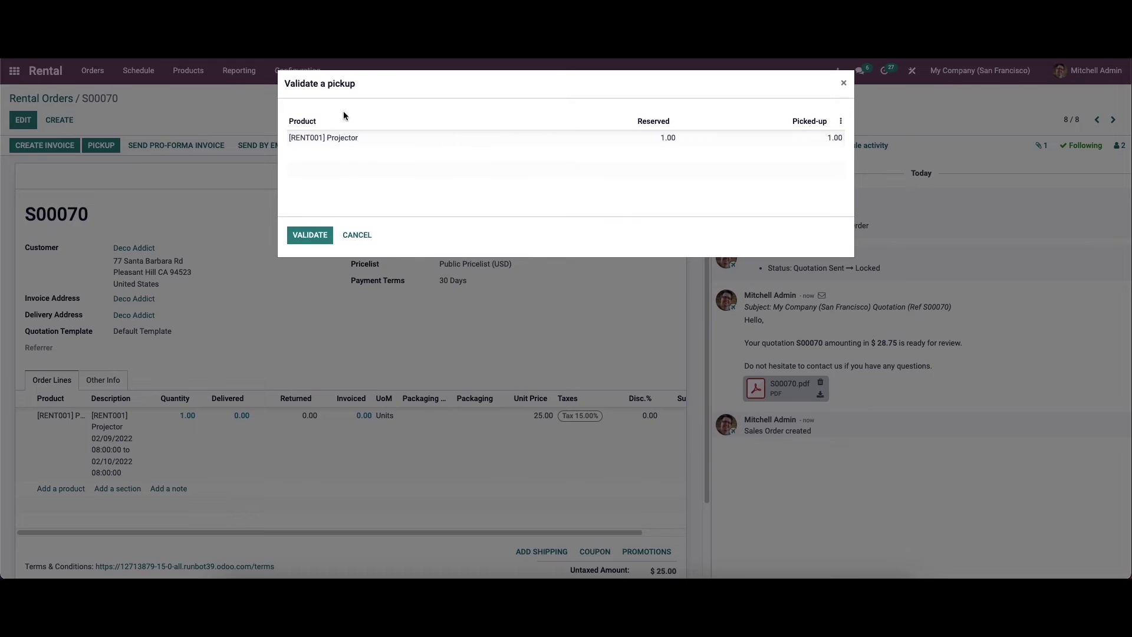
{"action": "left_click", "coordinate": [307, 237]}
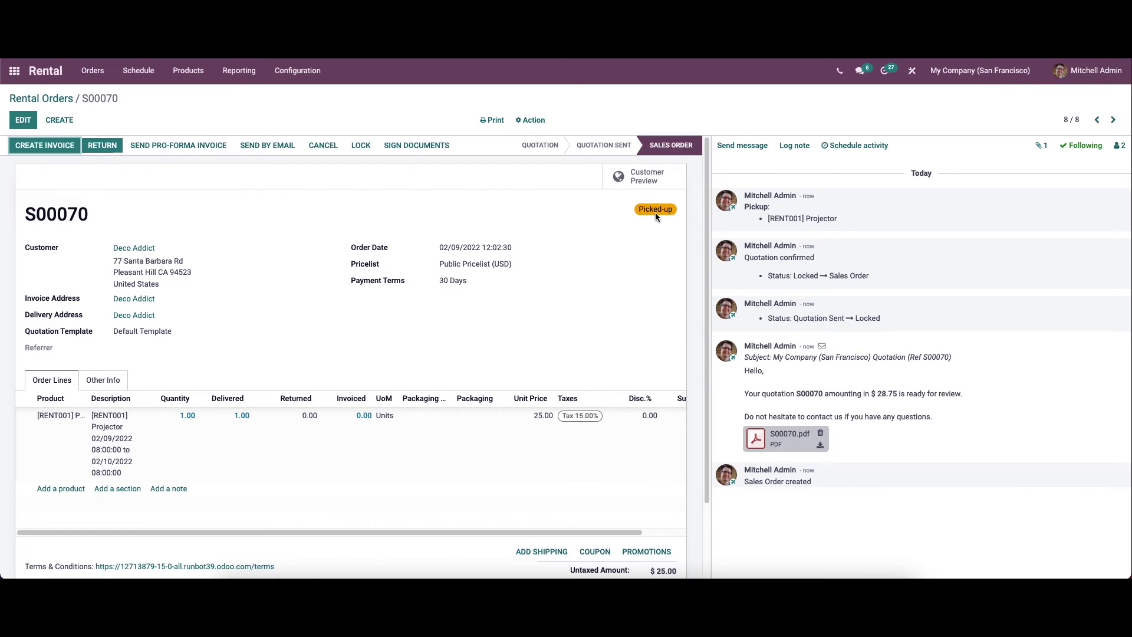
- Validate the projector return, then go back to the Rental Orders list
{"action": "left_click", "coordinate": [106, 146]}
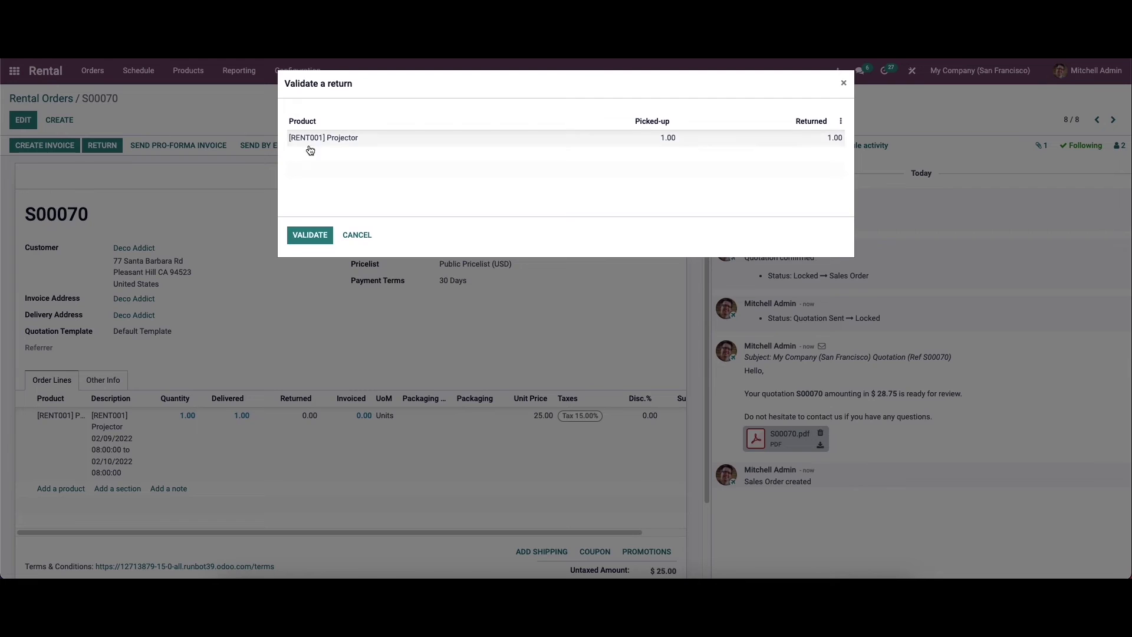
{"action": "left_click", "coordinate": [308, 236]}
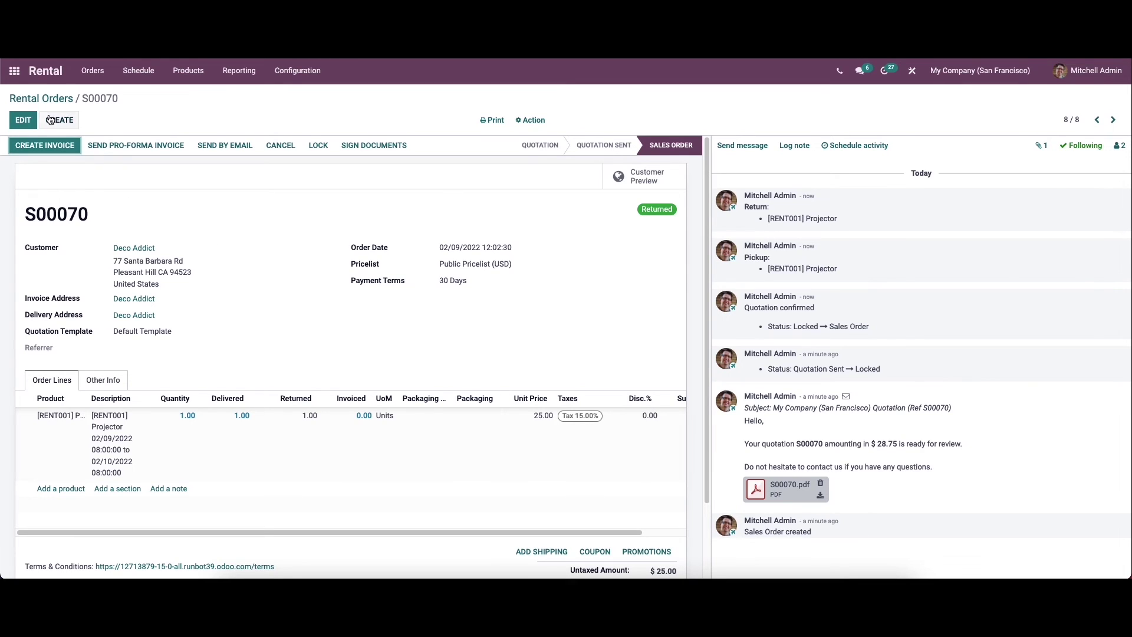
{"action": "left_click", "coordinate": [67, 98]}
- List today's orders awaiting pickup and due for return, then open the rental schedule
{"action": "left_click", "coordinate": [90, 74]}
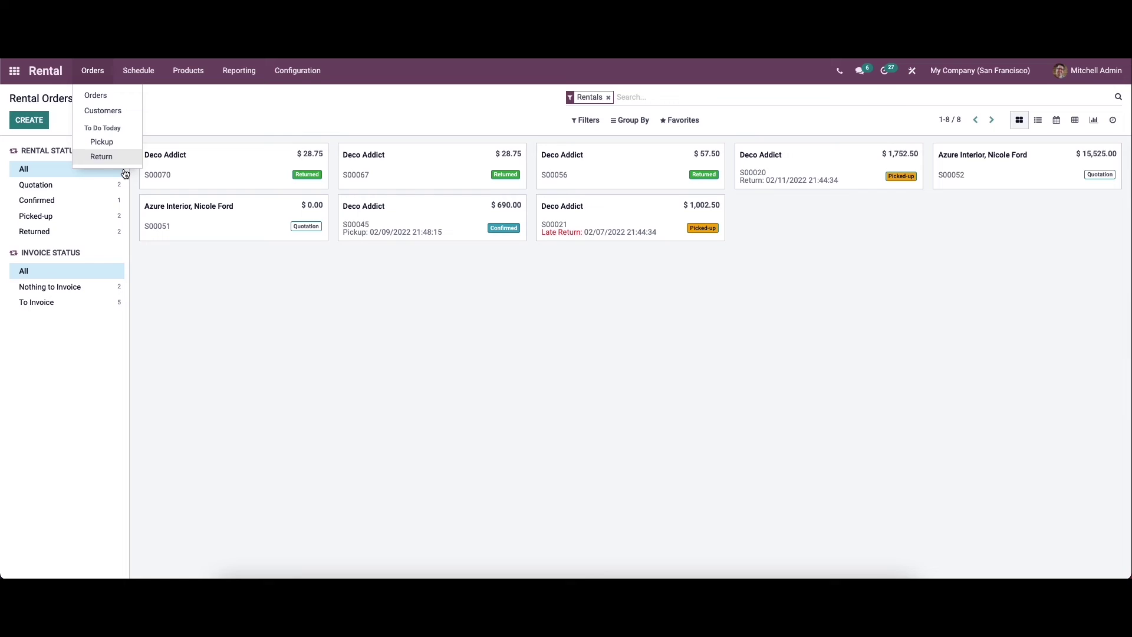
{"action": "left_click", "coordinate": [107, 142]}
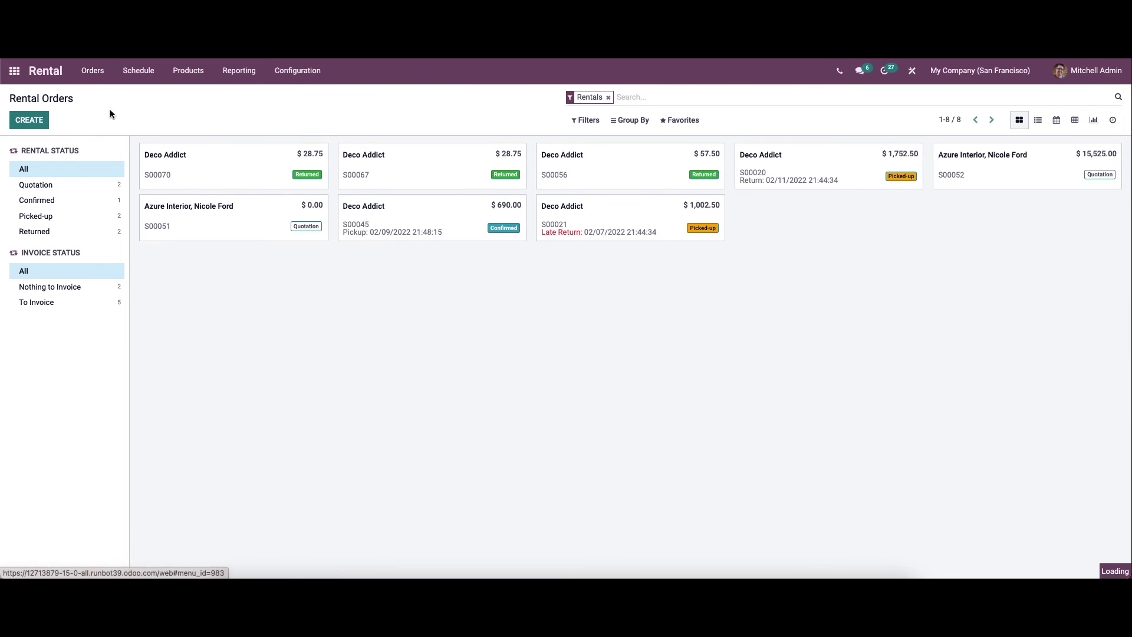
{"action": "left_click", "coordinate": [93, 70]}
{"action": "left_click", "coordinate": [102, 155]}
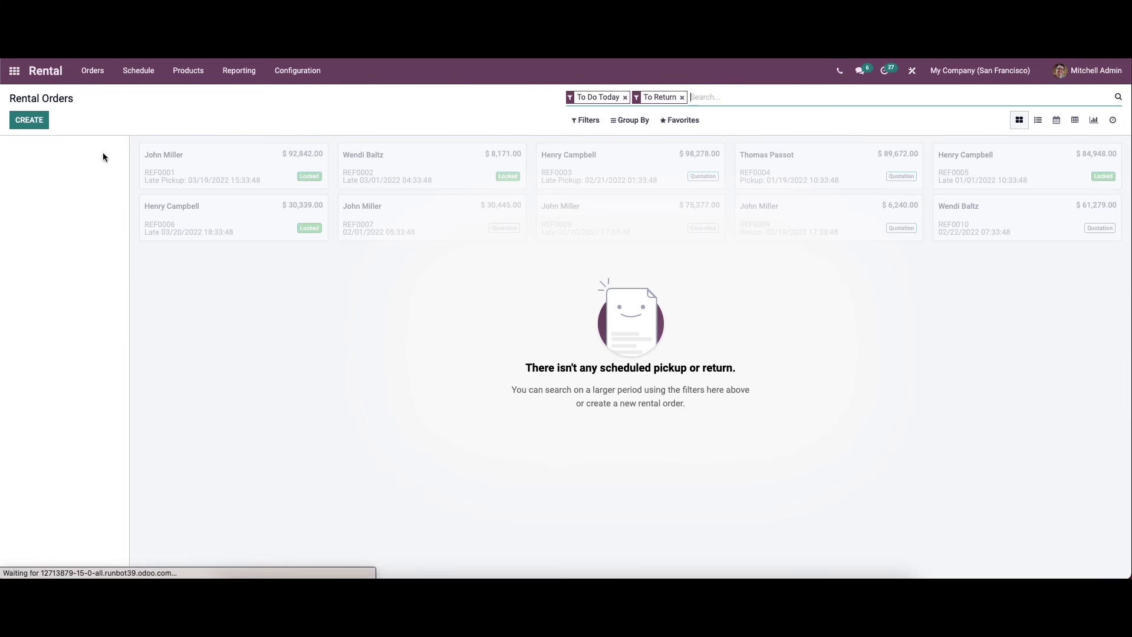
{"action": "left_click", "coordinate": [142, 74]}
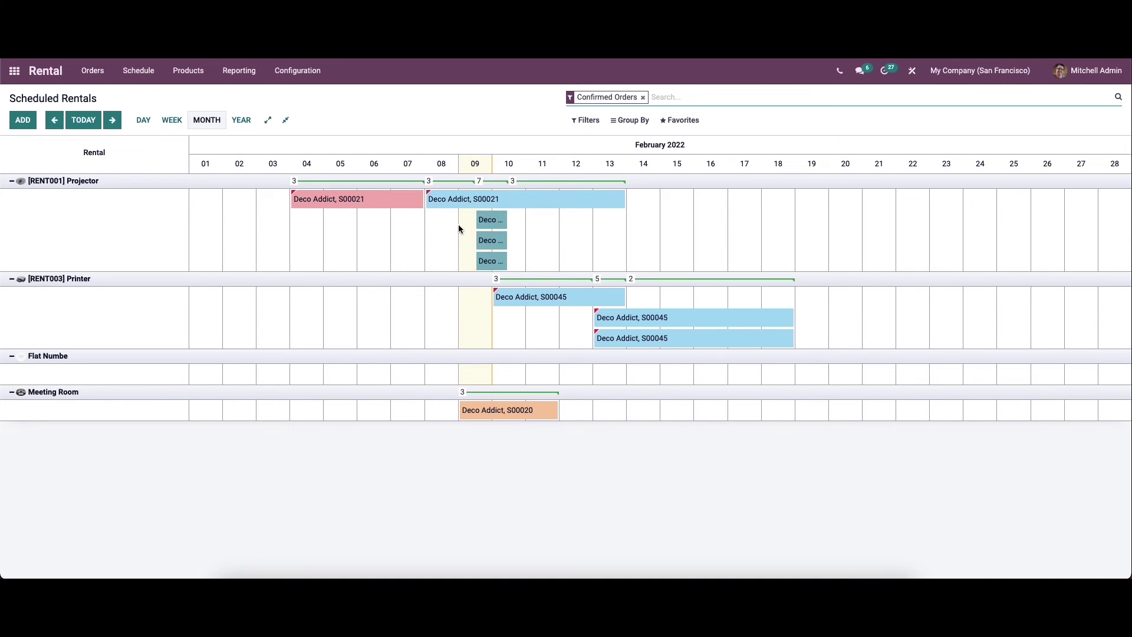
{"action": "mouse_move", "coordinate": [457, 208]}
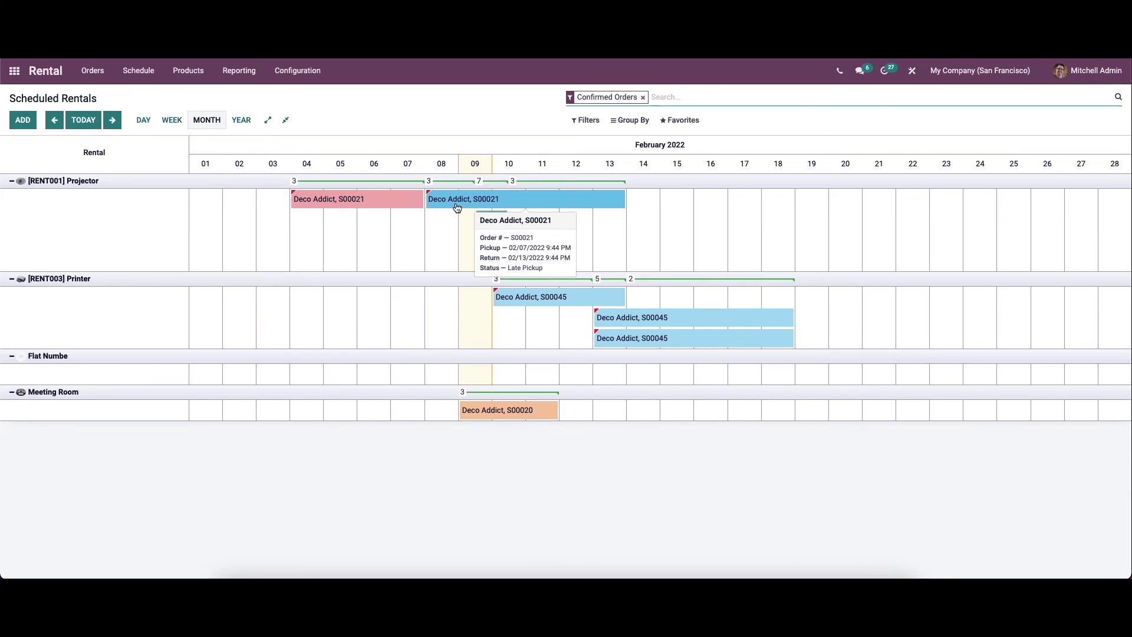
{"action": "left_click", "coordinate": [23, 121]}
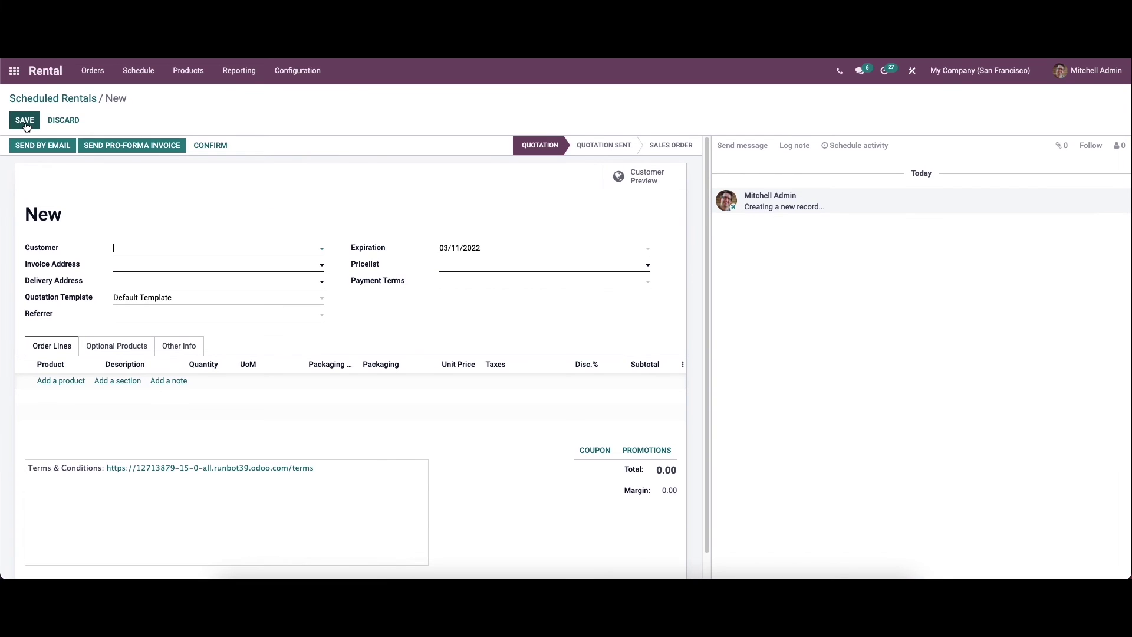
{"action": "left_click", "coordinate": [75, 121]}
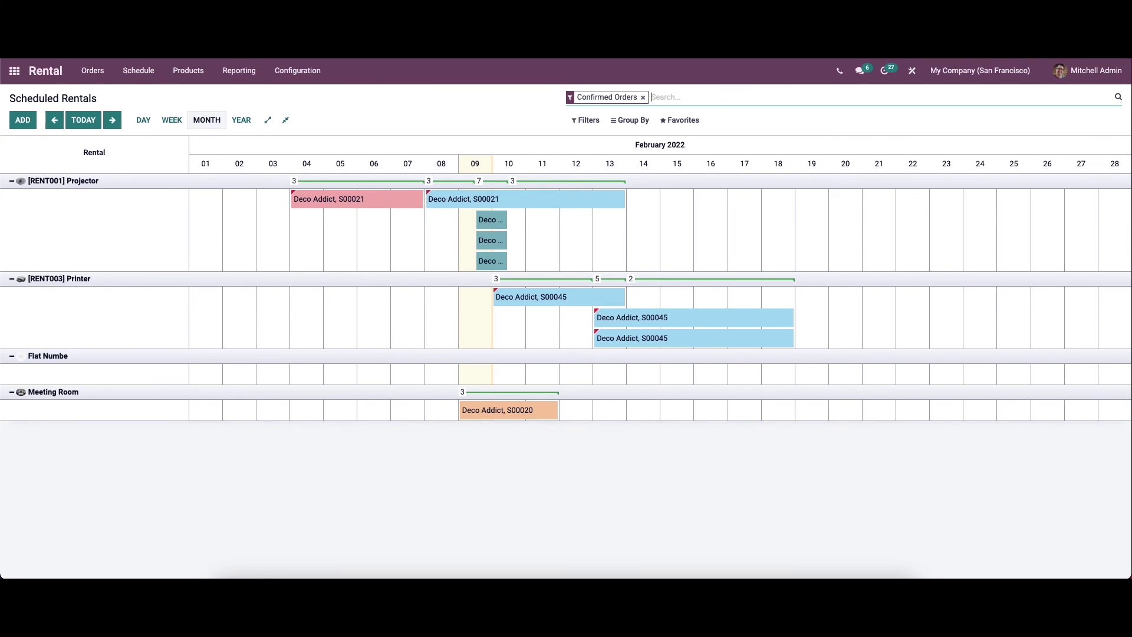
- Open Rental Analysis, try each daily measure, then chart Daily Ordered Qty as bars
{"action": "left_click", "coordinate": [235, 76]}
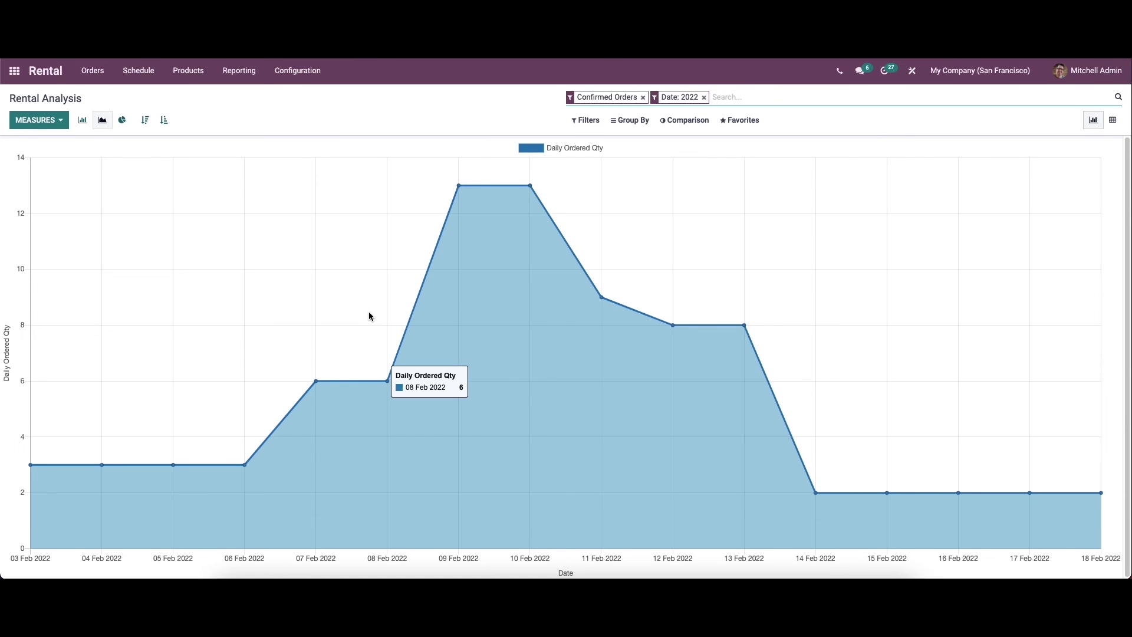
{"action": "left_click", "coordinate": [56, 120]}
{"action": "left_click", "coordinate": [50, 143]}
{"action": "left_click", "coordinate": [52, 156]}
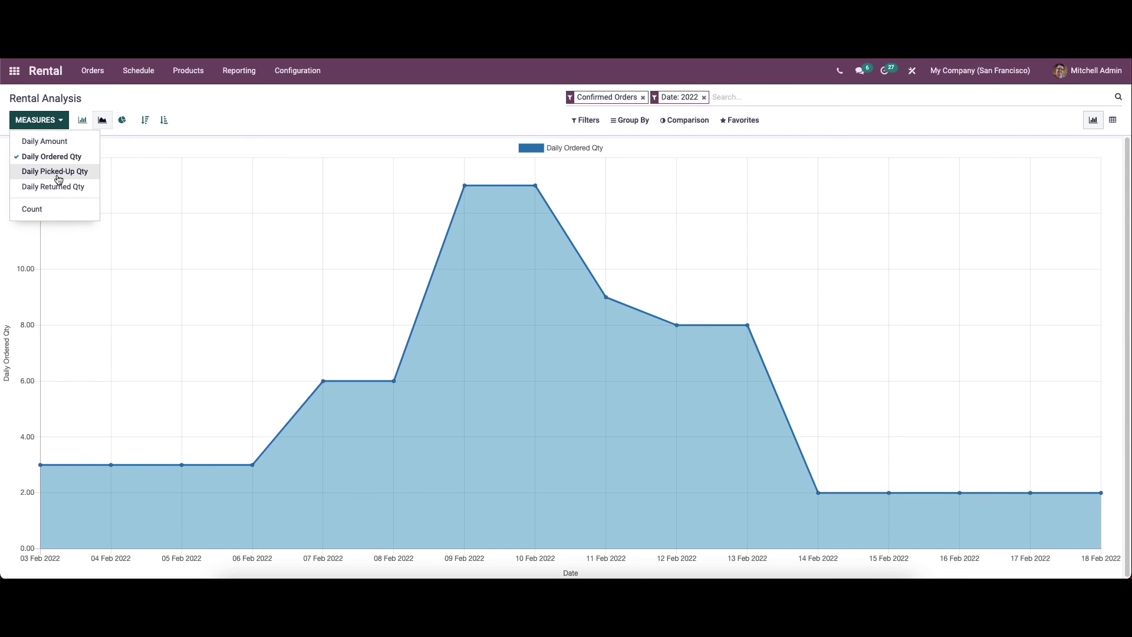
{"action": "left_click", "coordinate": [57, 172]}
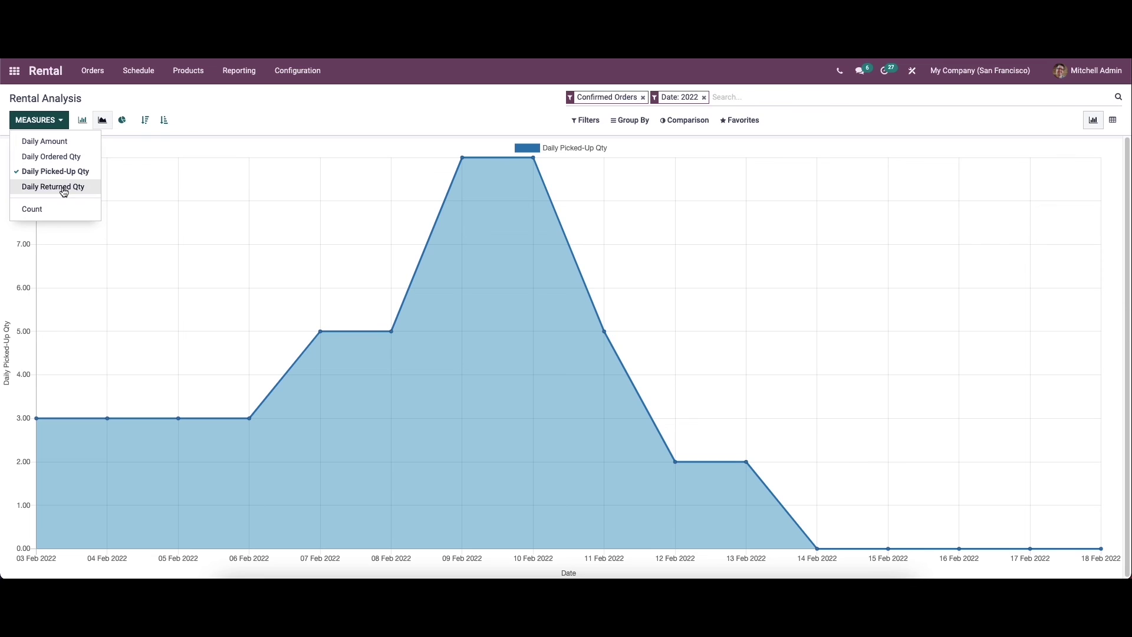
{"action": "left_click", "coordinate": [63, 189]}
{"action": "left_click", "coordinate": [64, 157]}
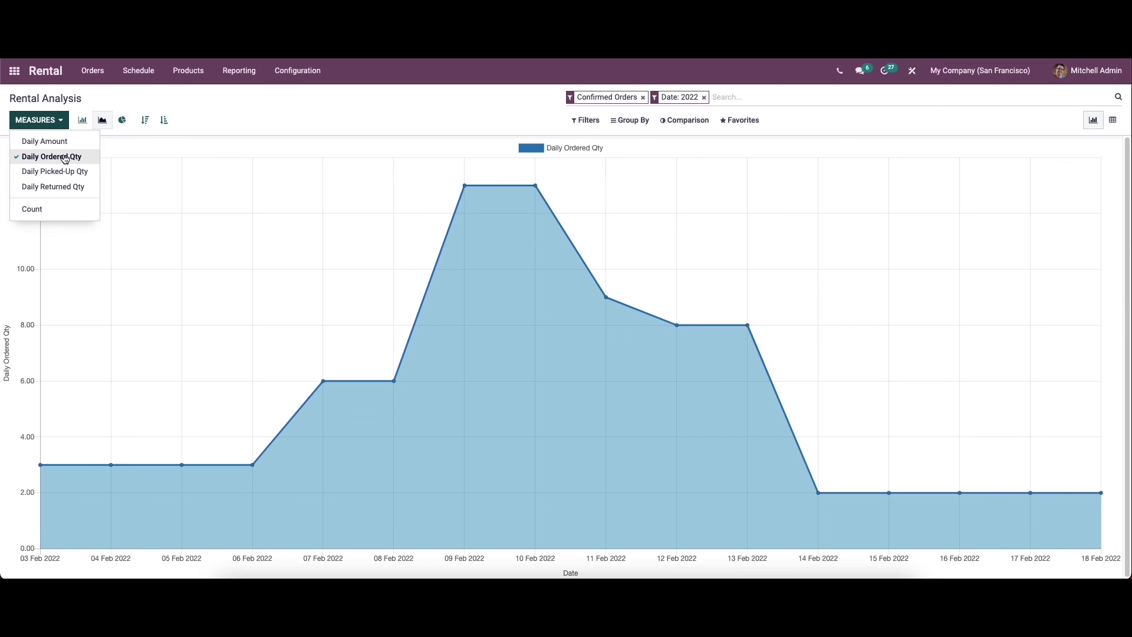
{"action": "left_click", "coordinate": [82, 120]}
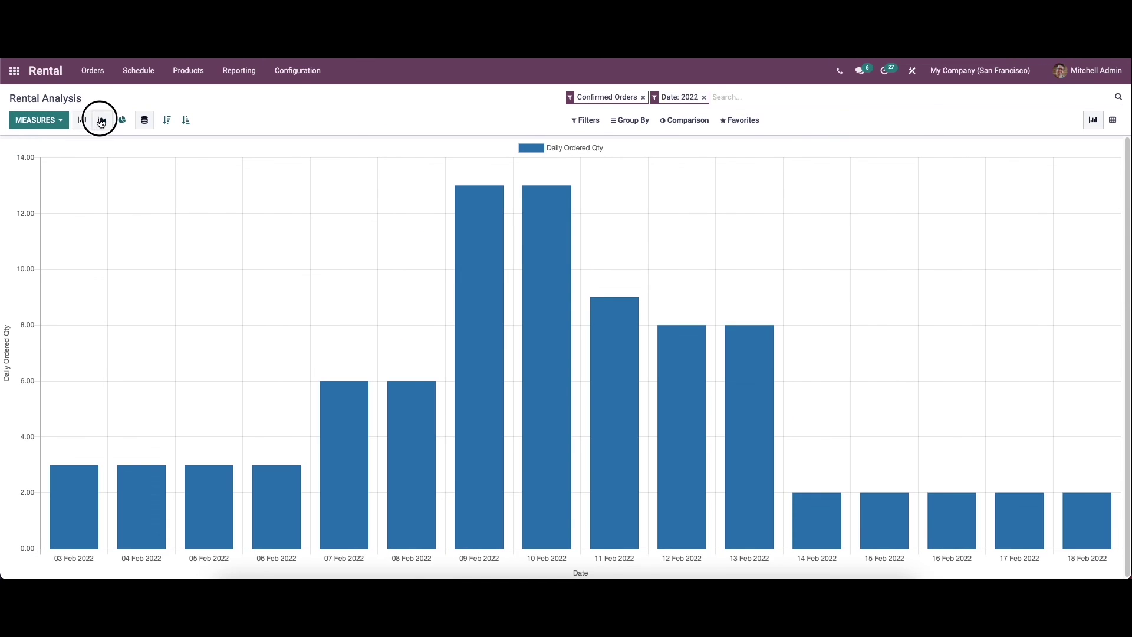
- Show Daily Ordered Qty as an area chart sorted by quantity, highest first
{"action": "left_click", "coordinate": [101, 120]}
{"action": "left_click", "coordinate": [122, 121]}
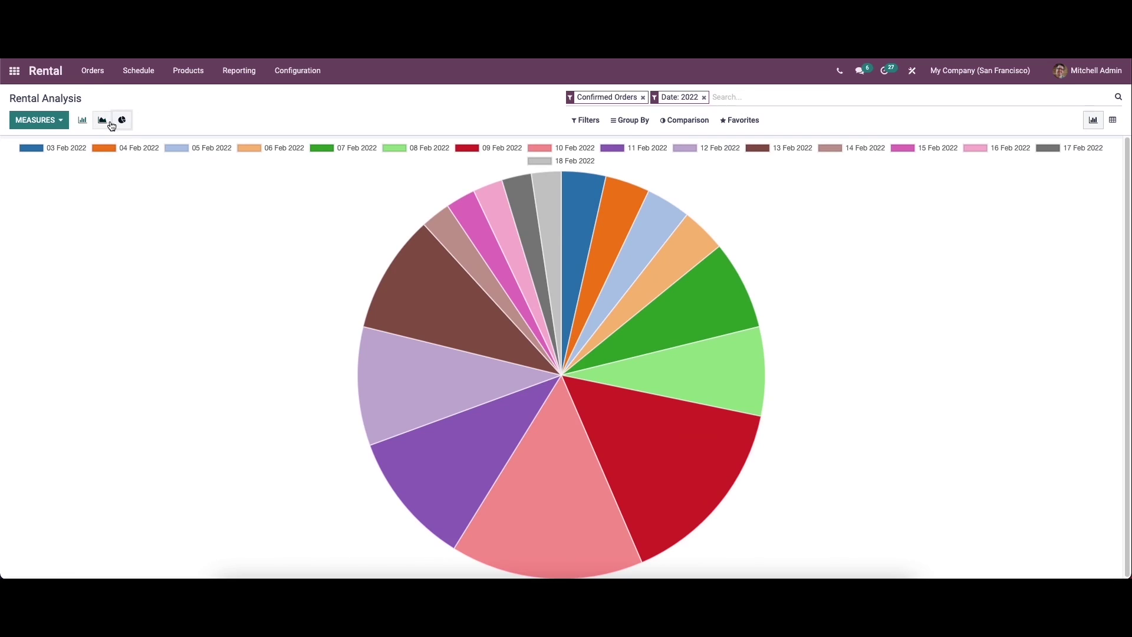
{"action": "left_click", "coordinate": [103, 121]}
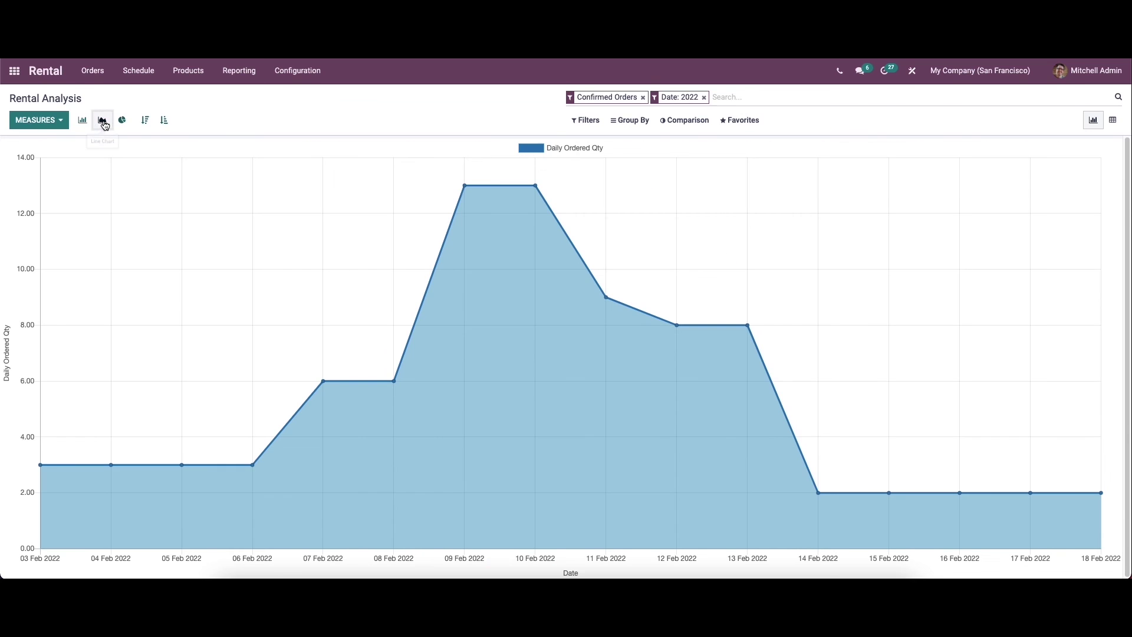
{"action": "left_click", "coordinate": [146, 121]}
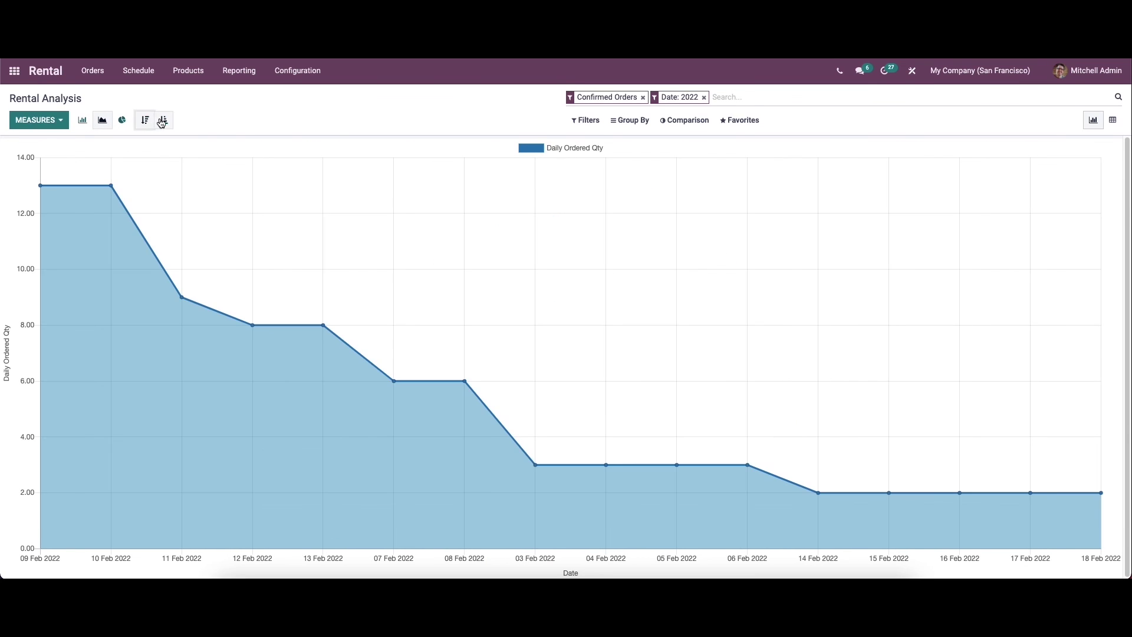
{"action": "left_click", "coordinate": [164, 120]}
{"action": "left_click", "coordinate": [146, 121]}
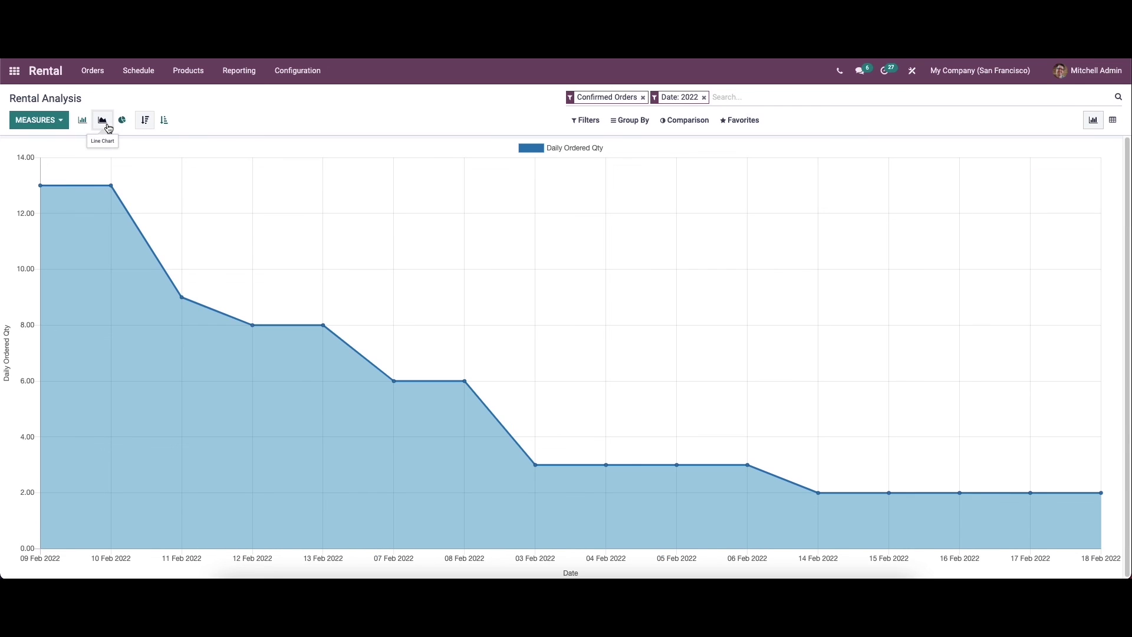
- Compare the chart with Date: Previous Period instead of the previous year
{"action": "left_click", "coordinate": [585, 120]}
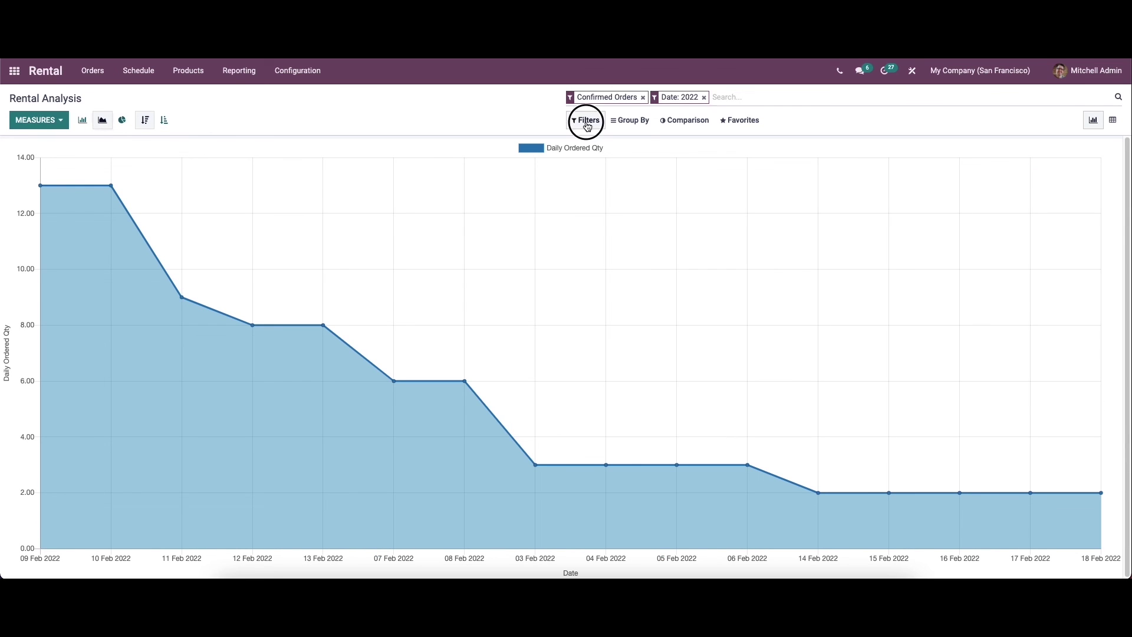
{"action": "left_click", "coordinate": [620, 120]}
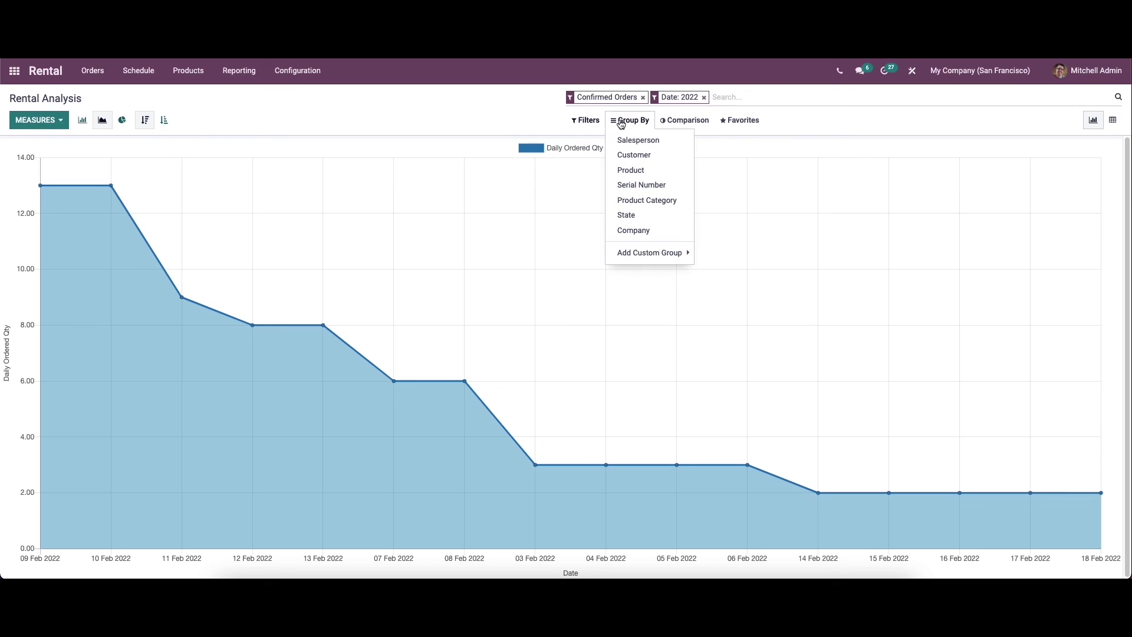
{"action": "left_click", "coordinate": [677, 121]}
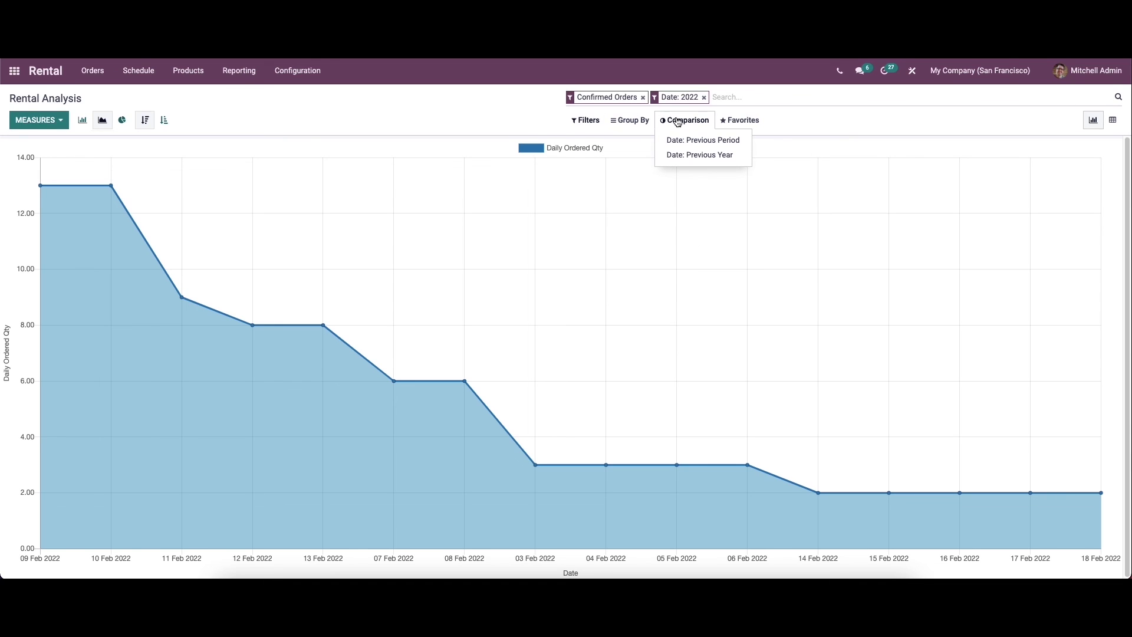
{"action": "left_click", "coordinate": [687, 155]}
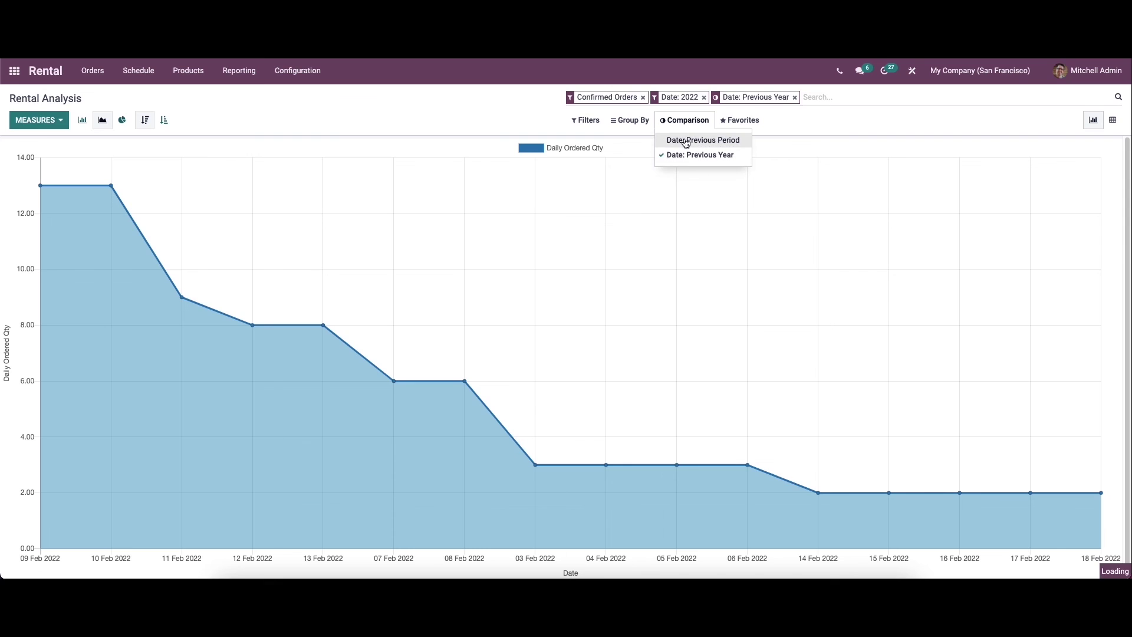
{"action": "left_click", "coordinate": [684, 142]}
{"action": "left_click", "coordinate": [682, 123]}
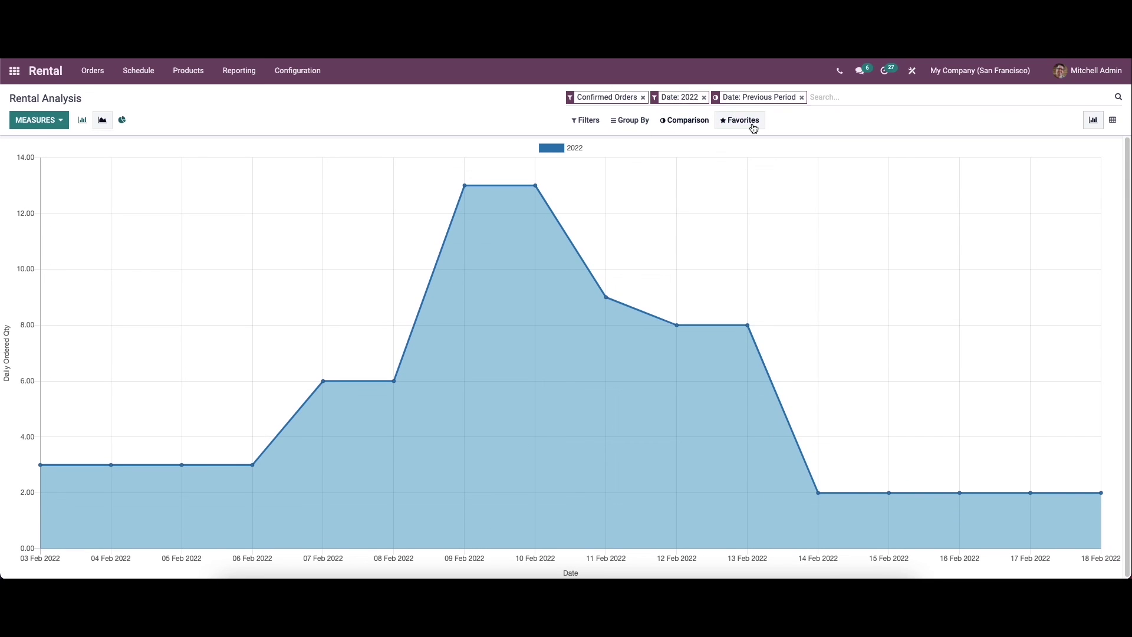
- Switch Rental Analysis to a 2021-vs-2022 pivot table and review its measures and filters
{"action": "left_click", "coordinate": [1113, 120]}
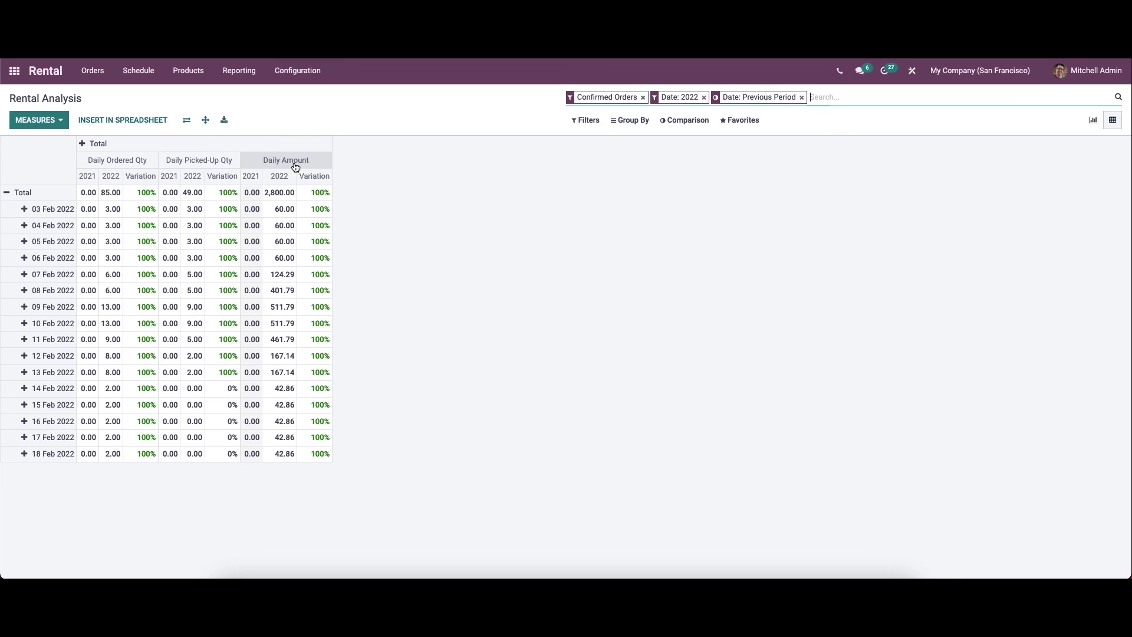
{"action": "left_click", "coordinate": [33, 121]}
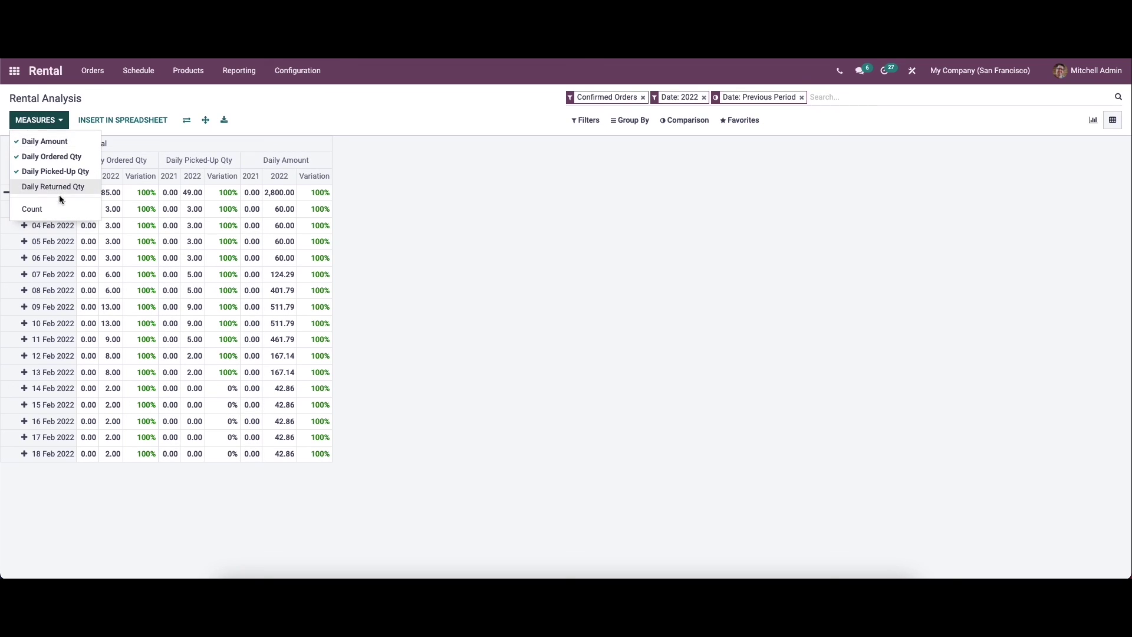
{"action": "left_click", "coordinate": [586, 120]}
{"action": "mouse_move", "coordinate": [636, 127]}
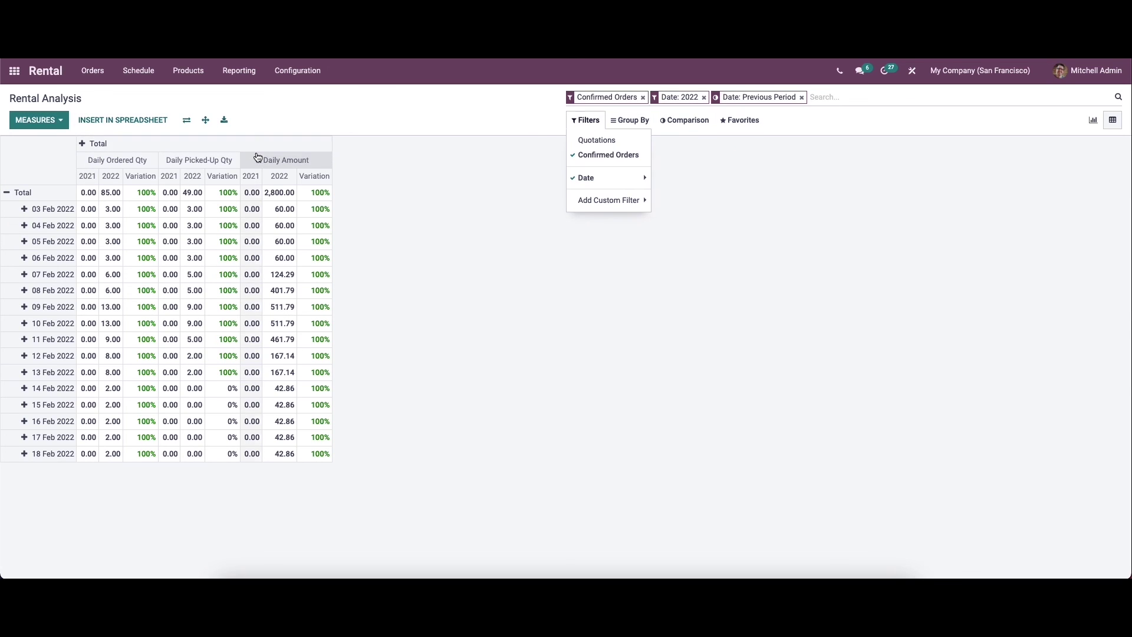
{"action": "left_click", "coordinate": [146, 131]}
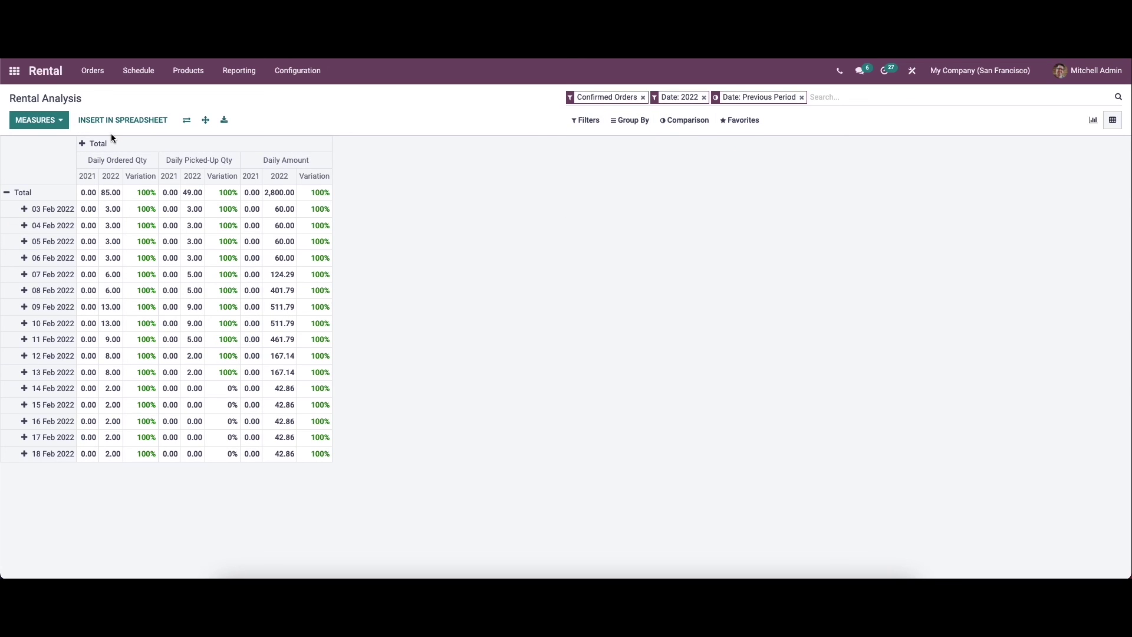